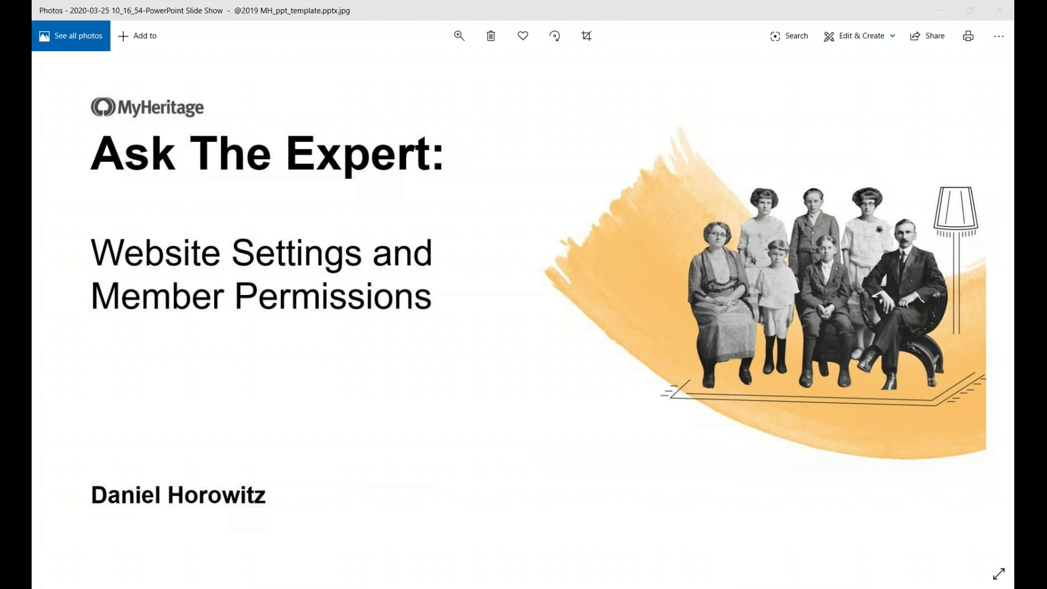
- Minimize the Photos slide window to reveal the Smith Family Tree page in Chrome
click(944, 11)
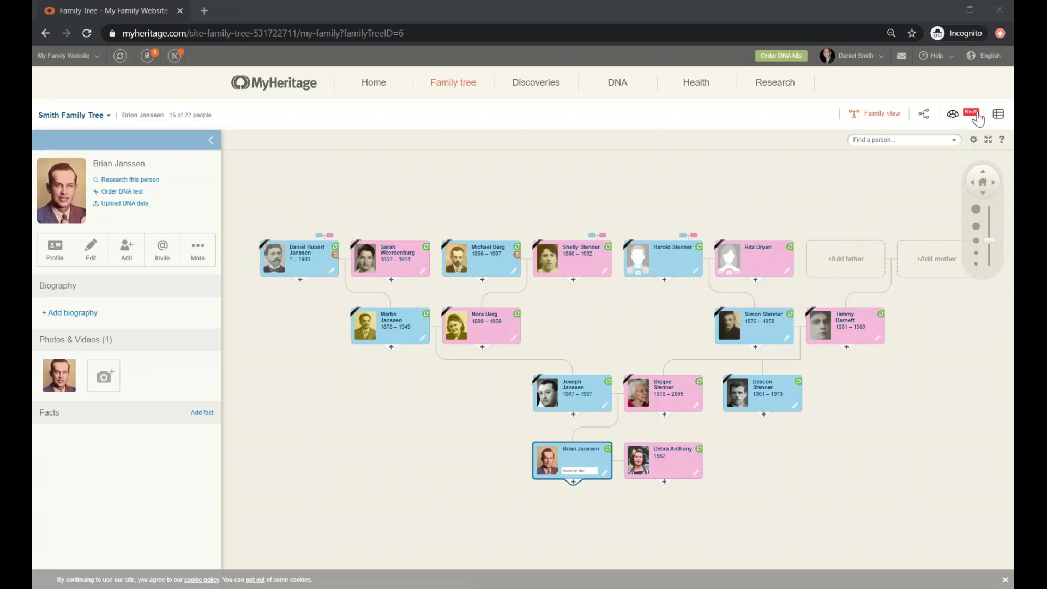
click(952, 115)
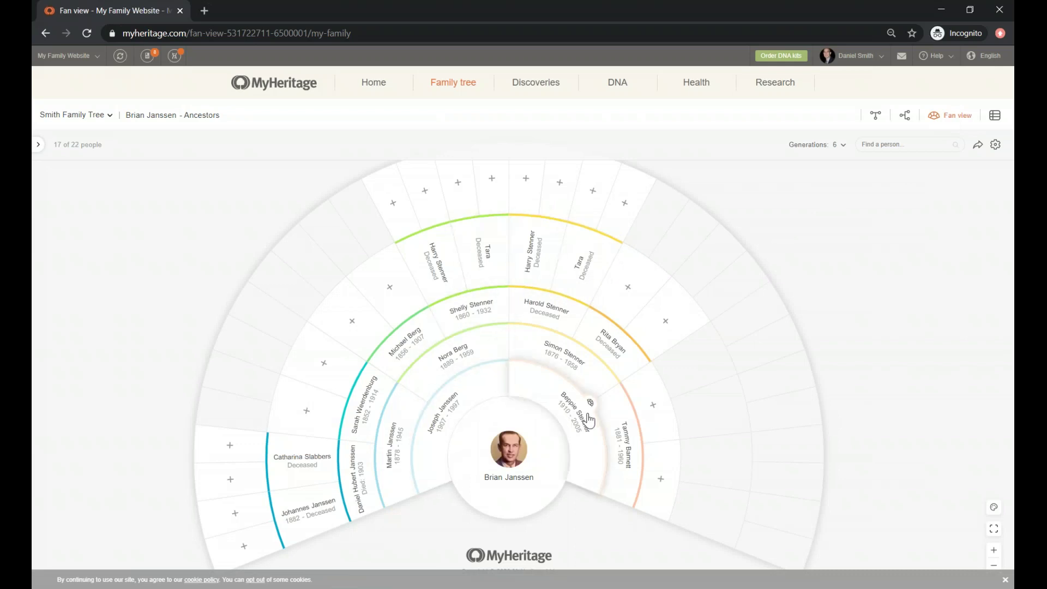
click(993, 513)
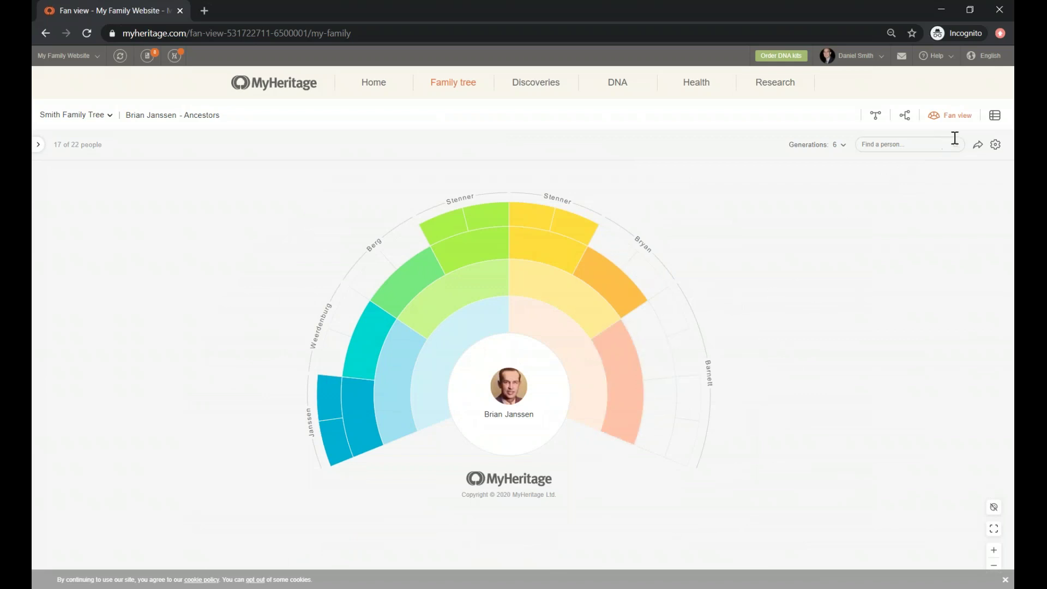
click(875, 116)
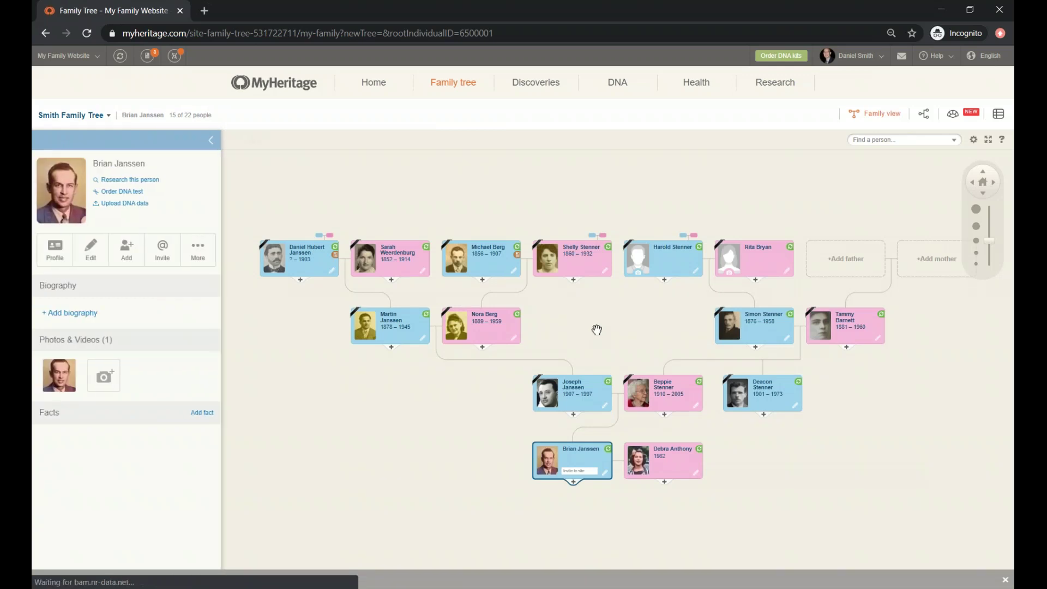
- Open the Options panel from the gear icon above the Smith Family Tree
click(973, 147)
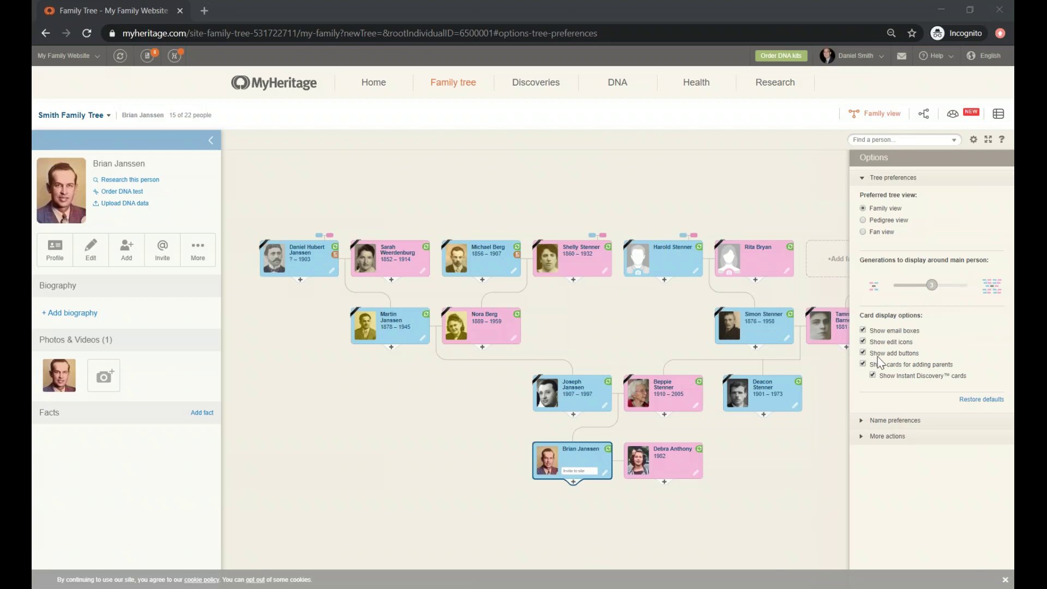
- Expand Name preferences and More actions in the tree Options panel
click(862, 422)
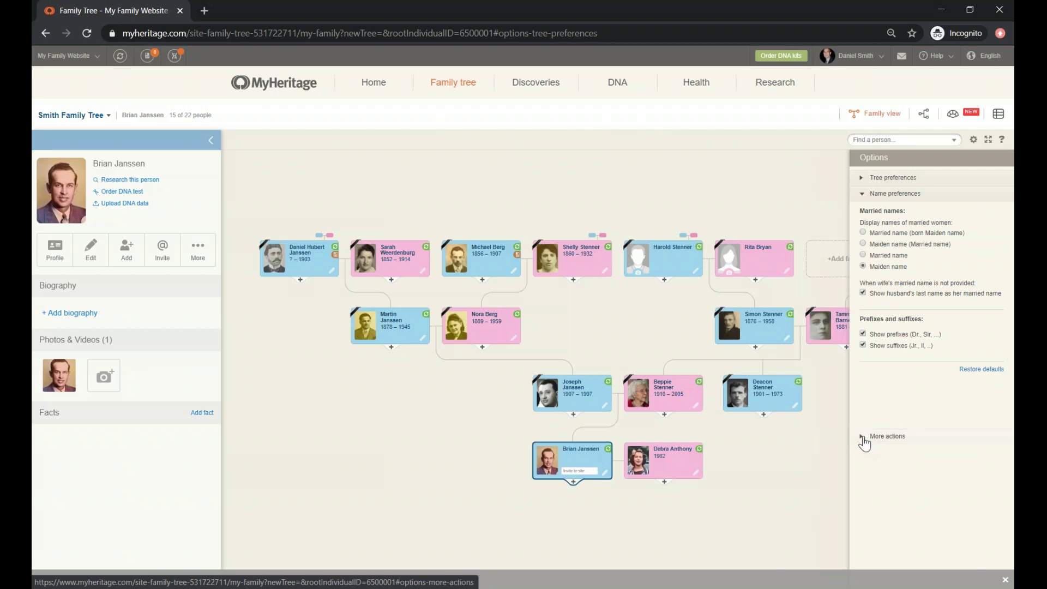
click(863, 440)
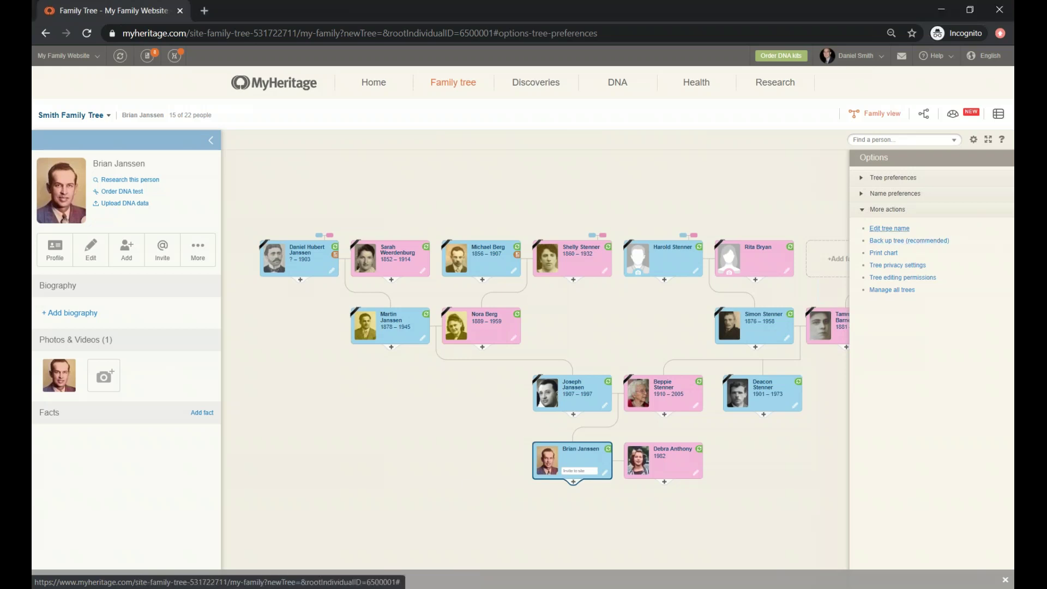
- Change the tree name from 'Smith Family Tree' to 'My Family Tree' and save it
click(889, 229)
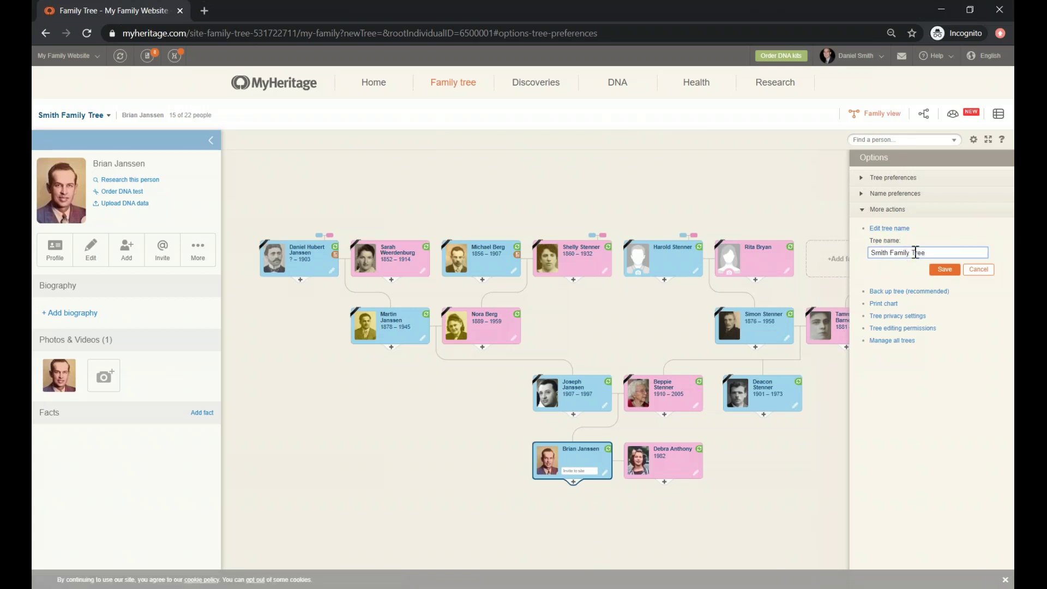
double_click(880, 252)
text(My)
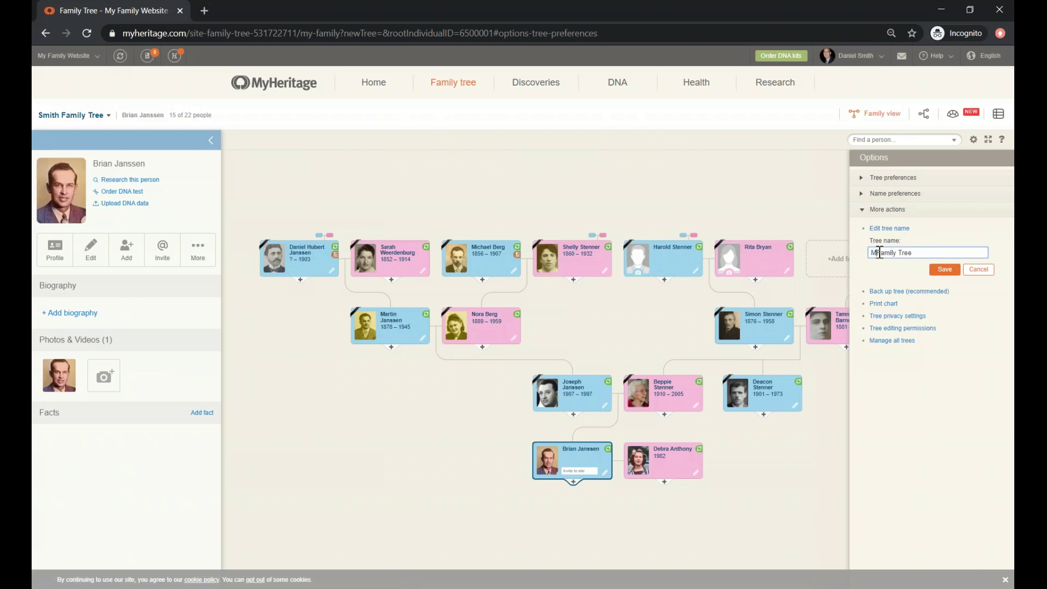
click(939, 271)
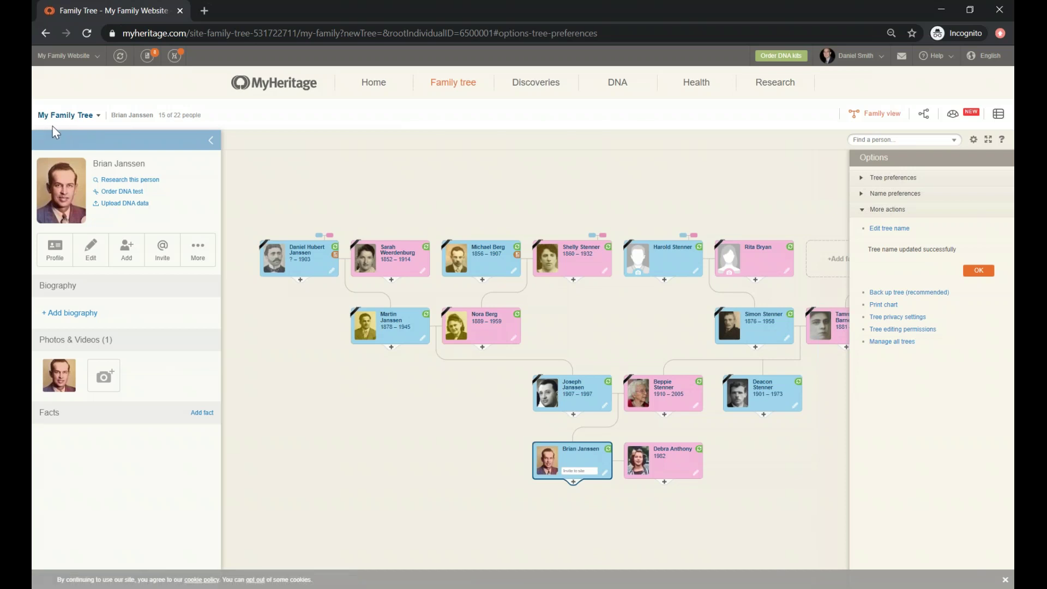
- After checking the tree list, restore the name 'Smith Family Tree' and save it
click(99, 123)
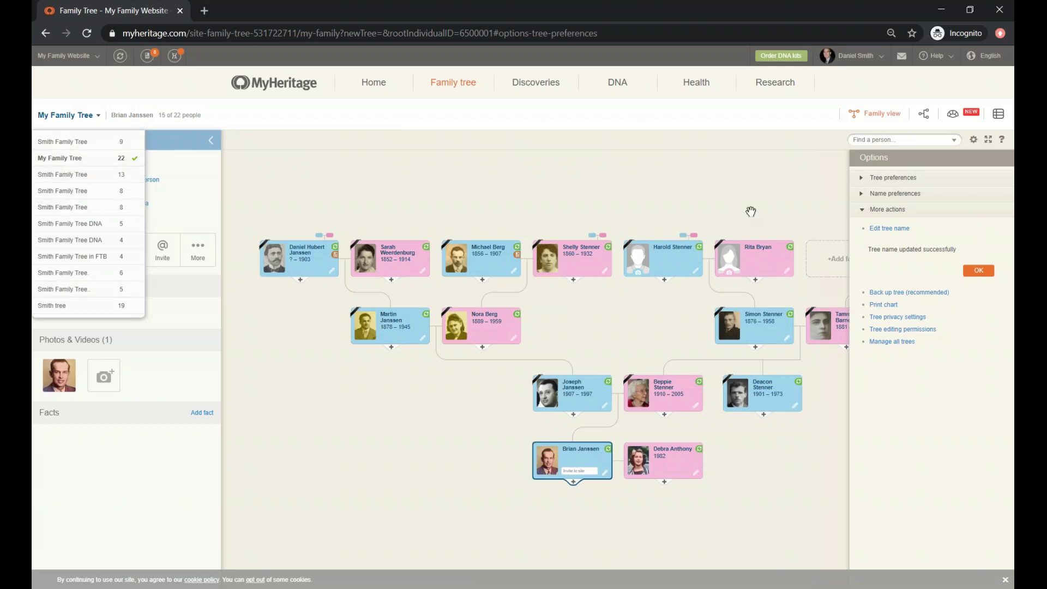
click(888, 228)
double_click(876, 253)
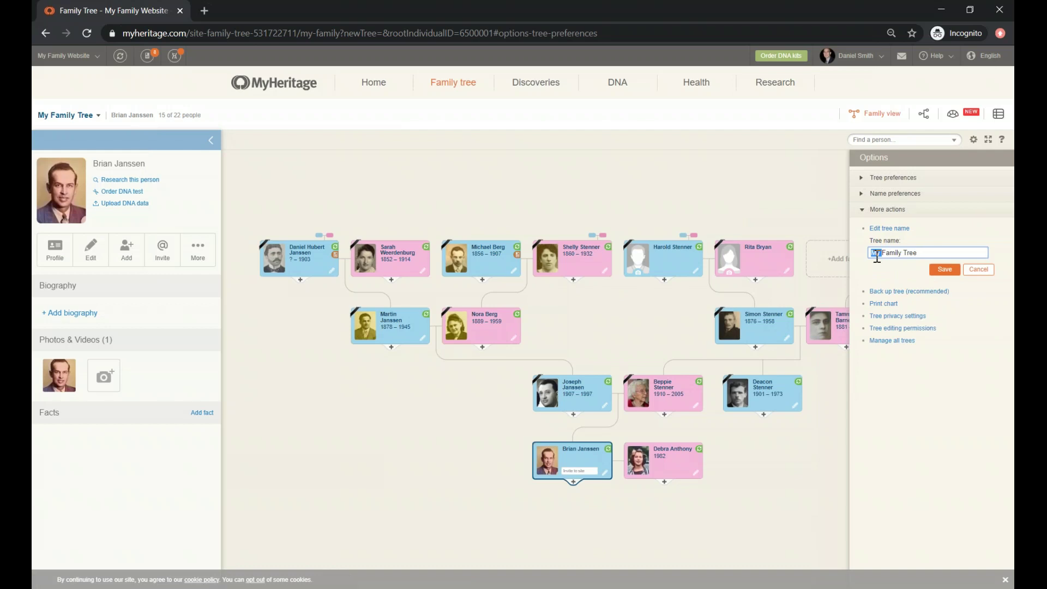
text(Smith)
click(943, 270)
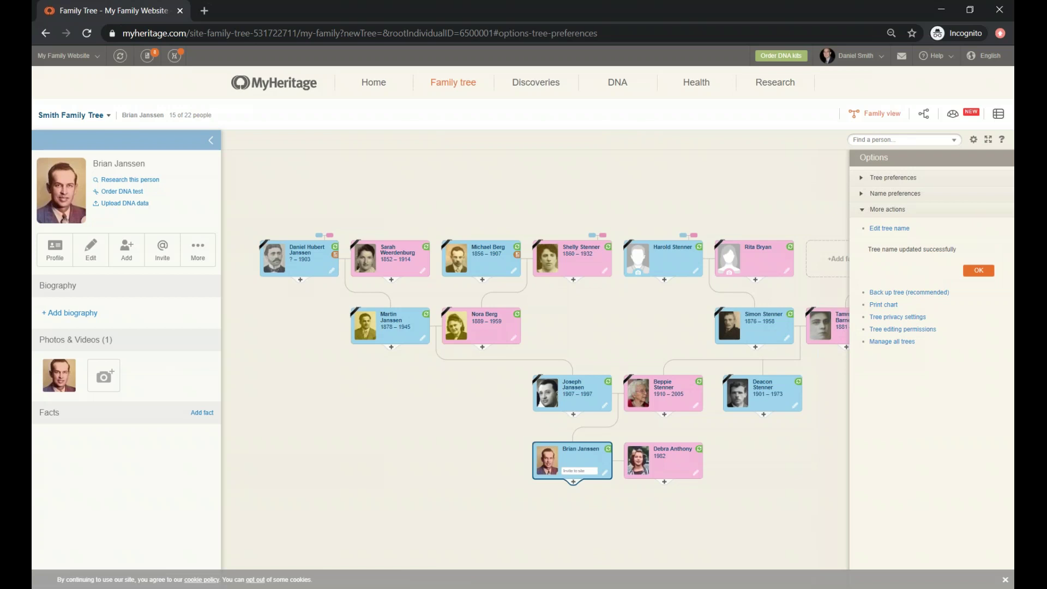
- Open Tree editing permissions from More actions to reach the Edit tree settings page
click(926, 337)
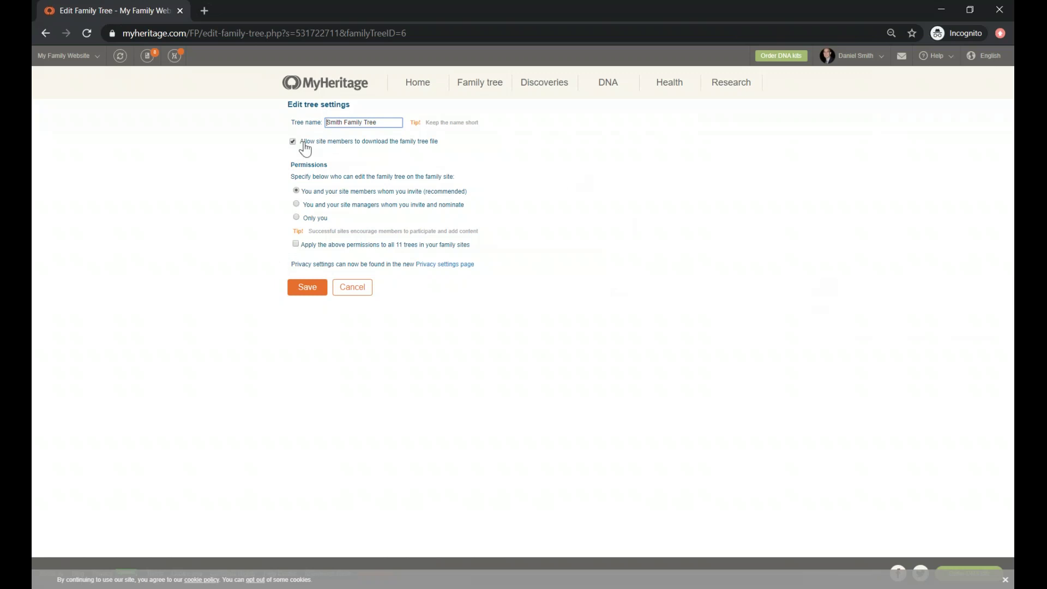
drag(304, 144, 439, 153)
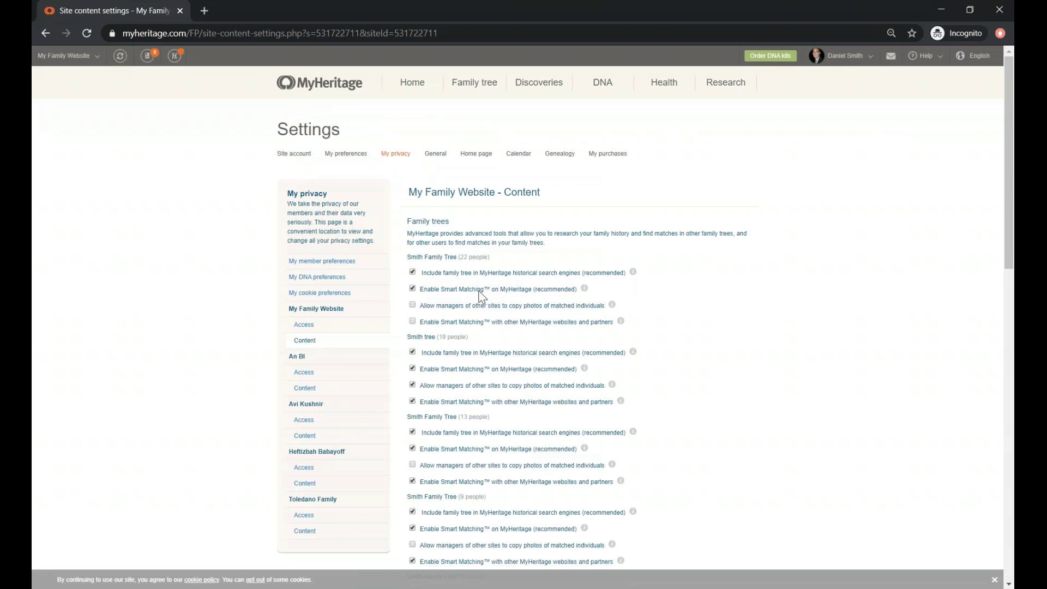
scroll(481, 297, down, 1)
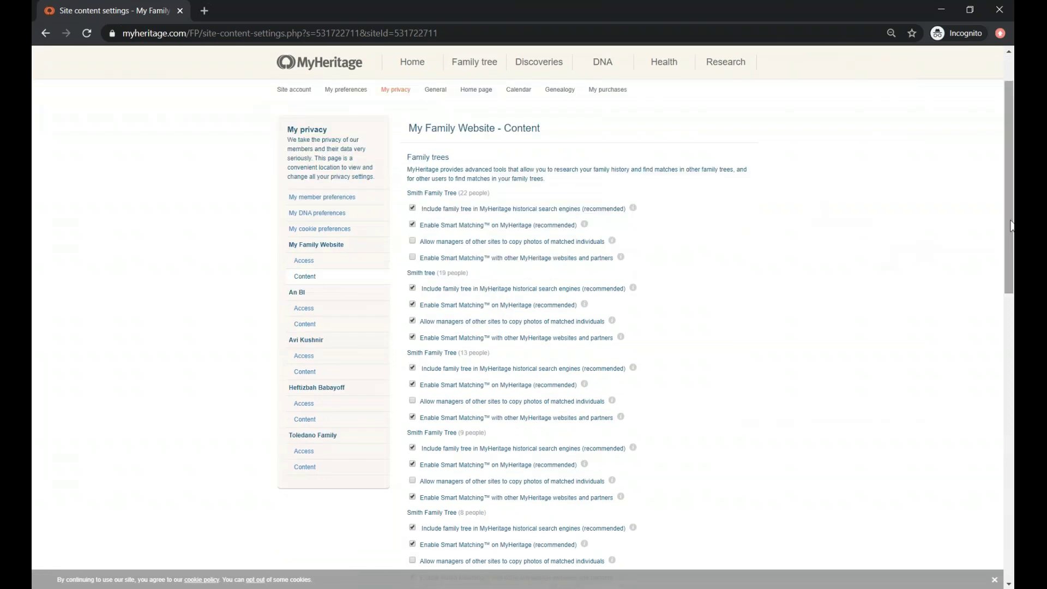
drag(1011, 221, 1009, 213)
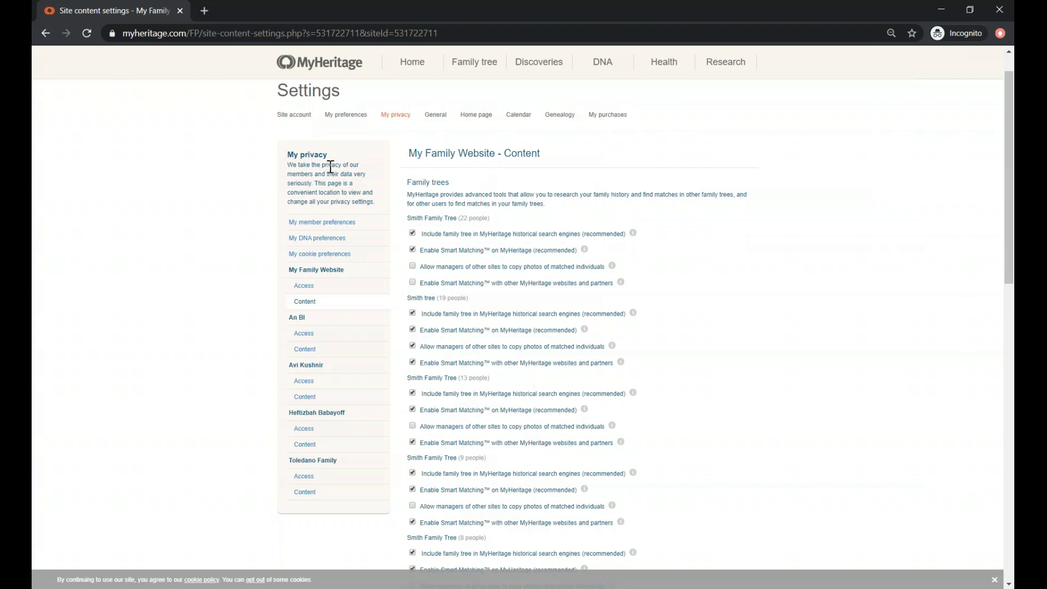
- Go to 'My member preferences' in the My privacy sidebar
click(324, 225)
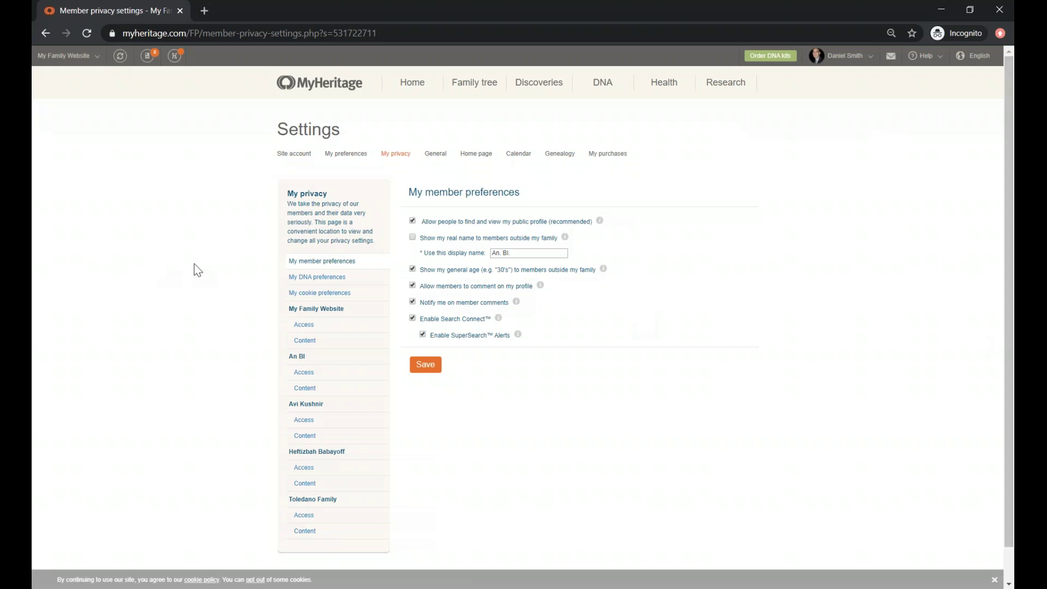
- Review the 'My DNA preferences' page, then move on to 'My cookie preferences'
click(331, 279)
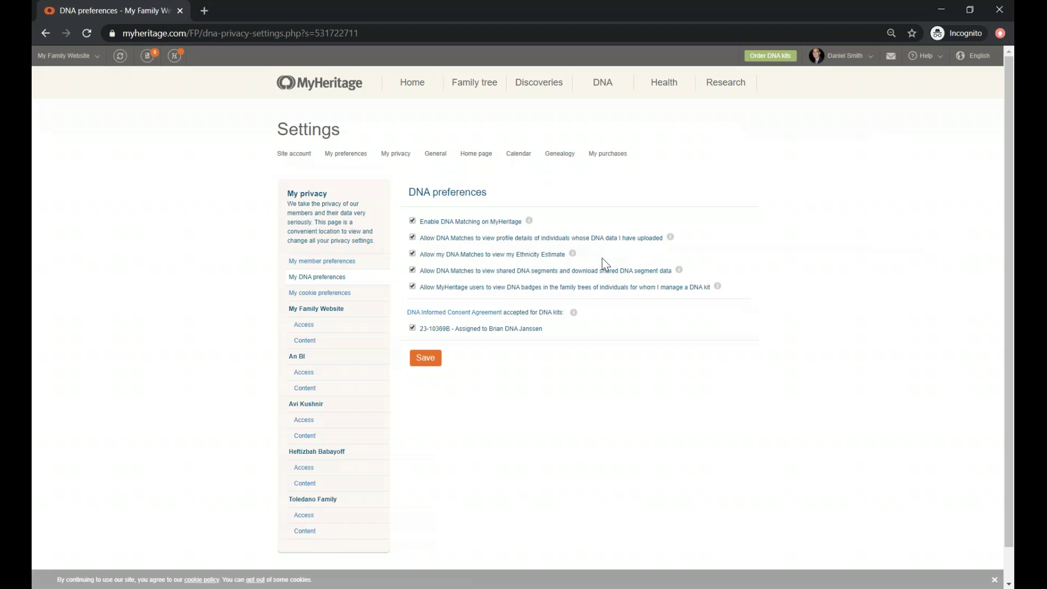
click(342, 300)
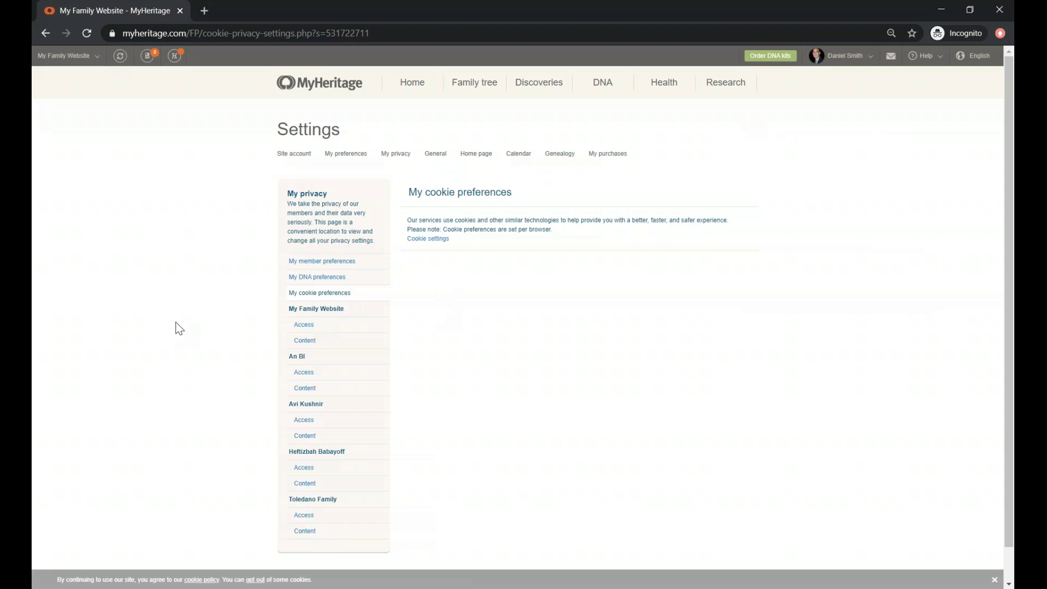
- Go to the Access page under My Family Website in the sidebar
click(299, 328)
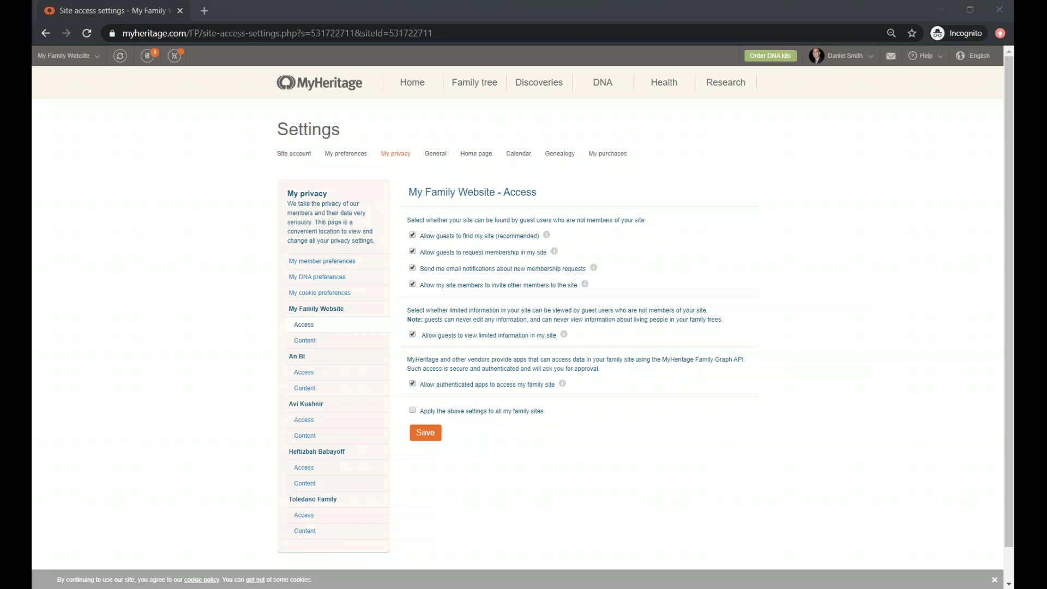
- Load the pasted DYDO family tree URL in a new tab, pan the tree, then close the tab
click(205, 12)
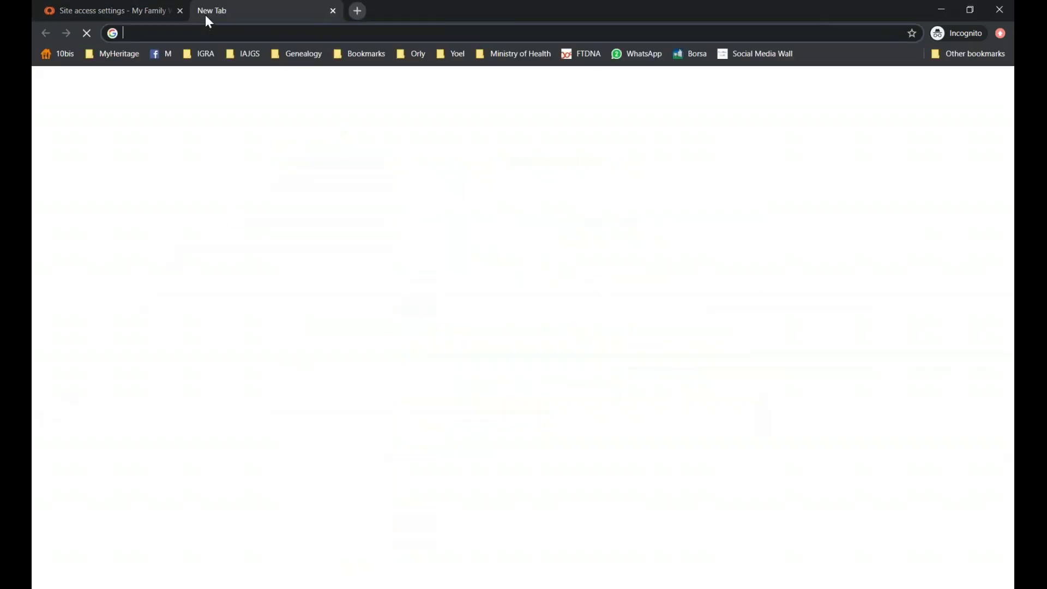
text(https://www.myheritage.com/site-family-tree-17611501/dydo)
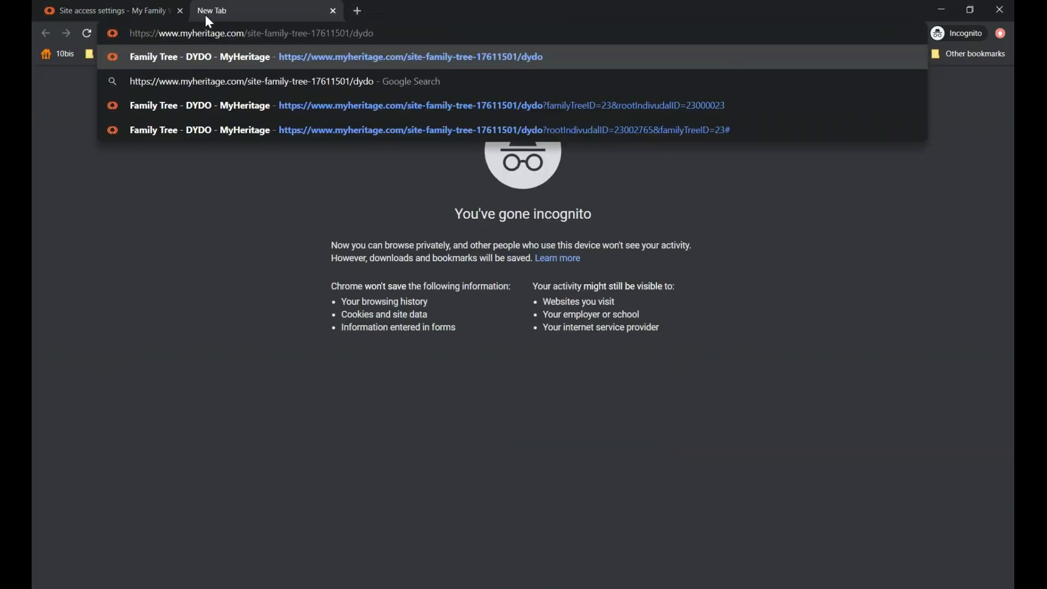
key(Return)
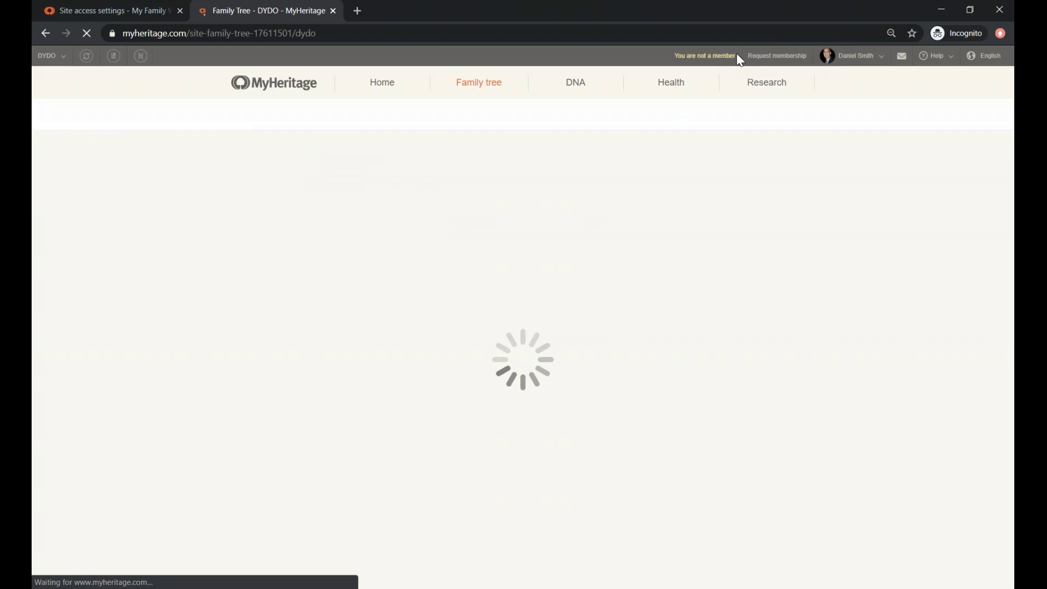
mouse_move(708, 59)
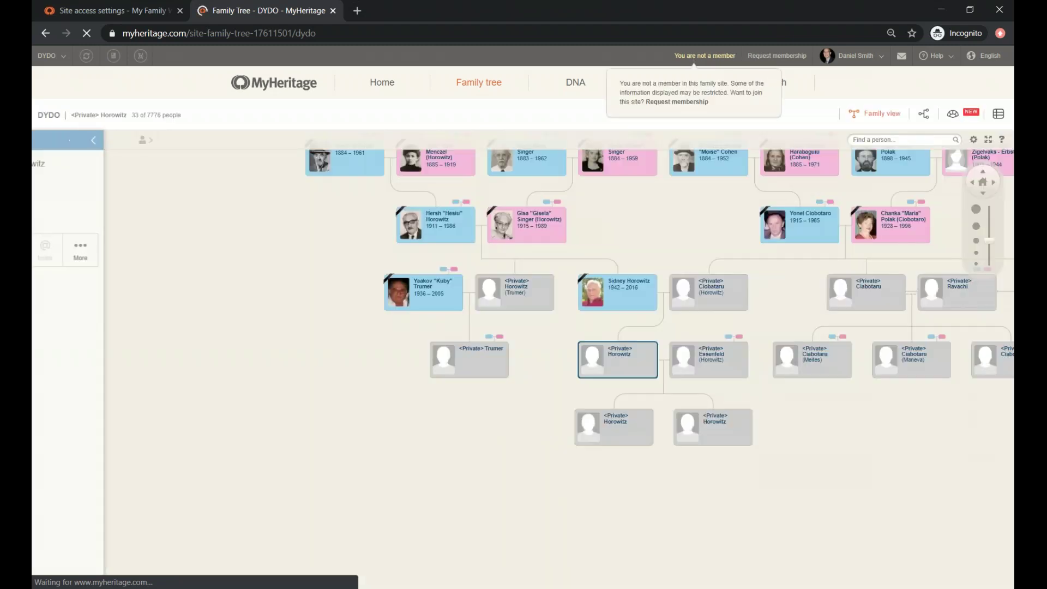
drag(674, 224, 642, 242)
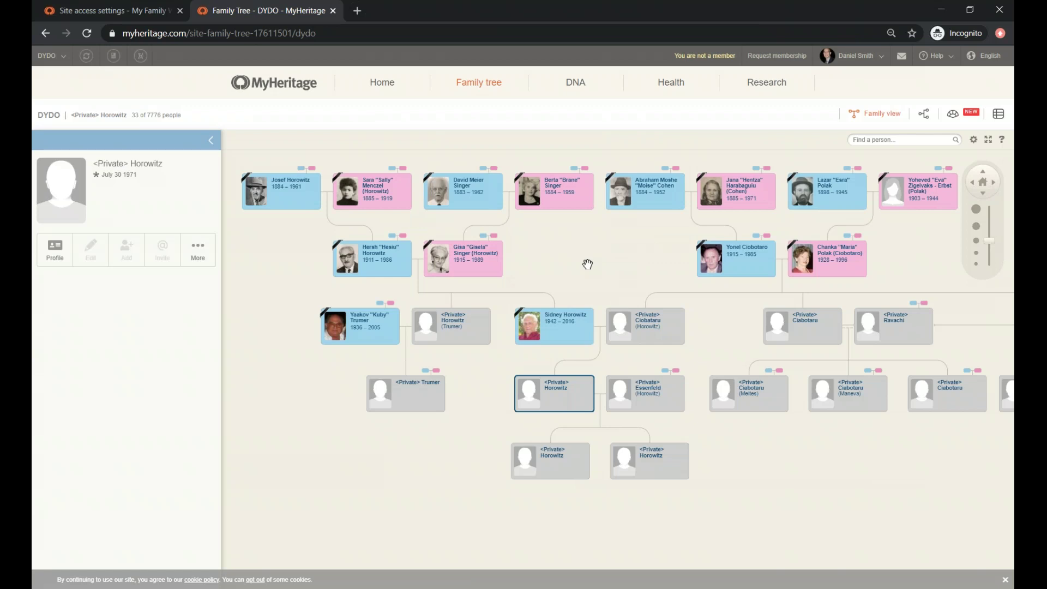
click(332, 11)
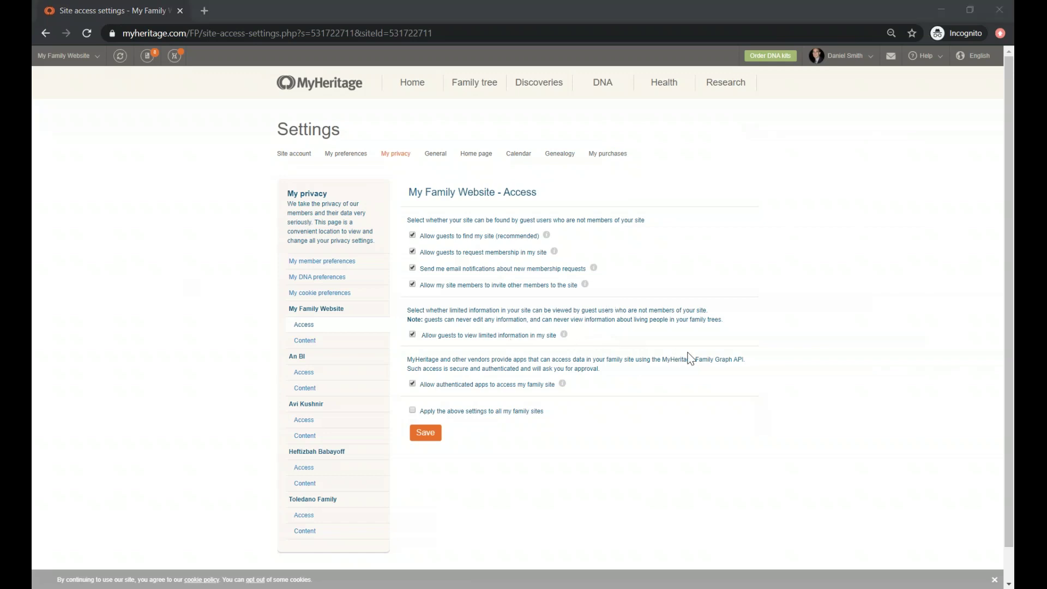
- Open the Content privacy settings under My Family Website
mouse_move(564, 342)
mouse_move(554, 252)
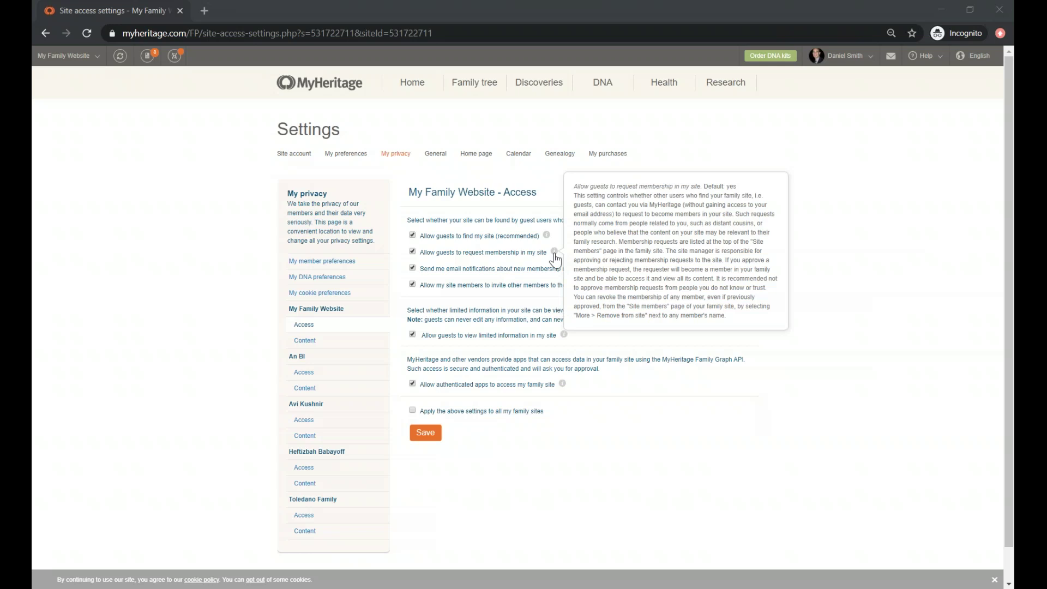
click(304, 342)
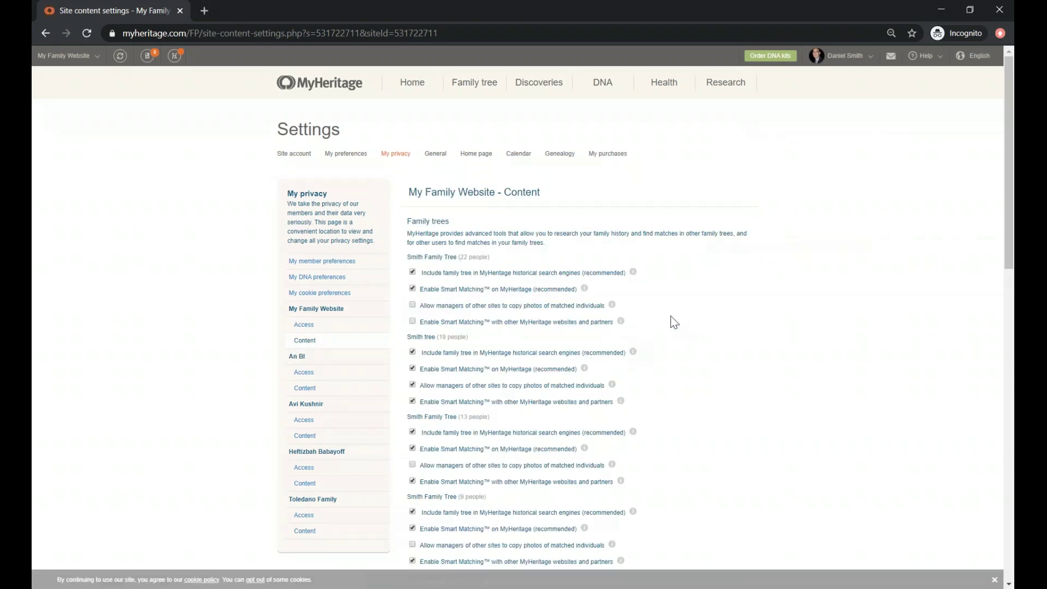
- Review the Smith Family Tree's search-engine, Smart Matching, member and photo options, then return to the top
scroll(674, 322, down, 1)
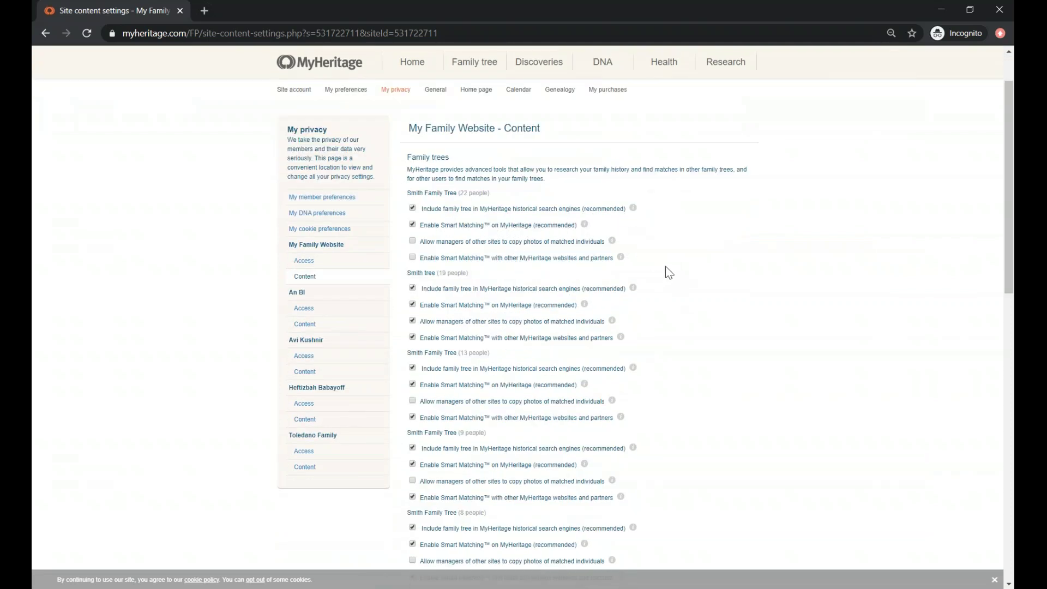
mouse_move(585, 225)
scroll(749, 258, down, 4)
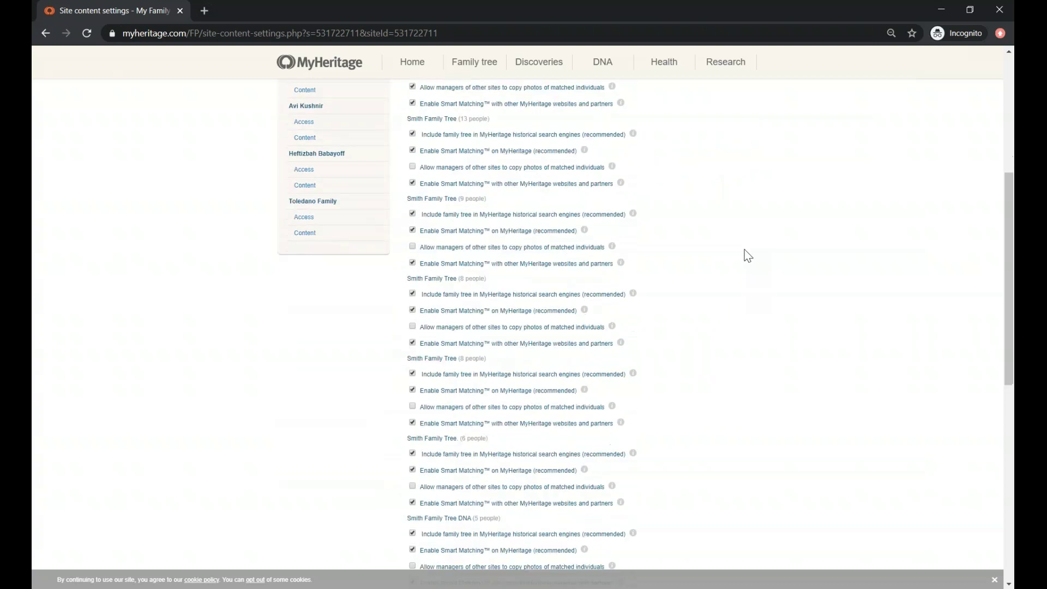
scroll(746, 256, down, 10)
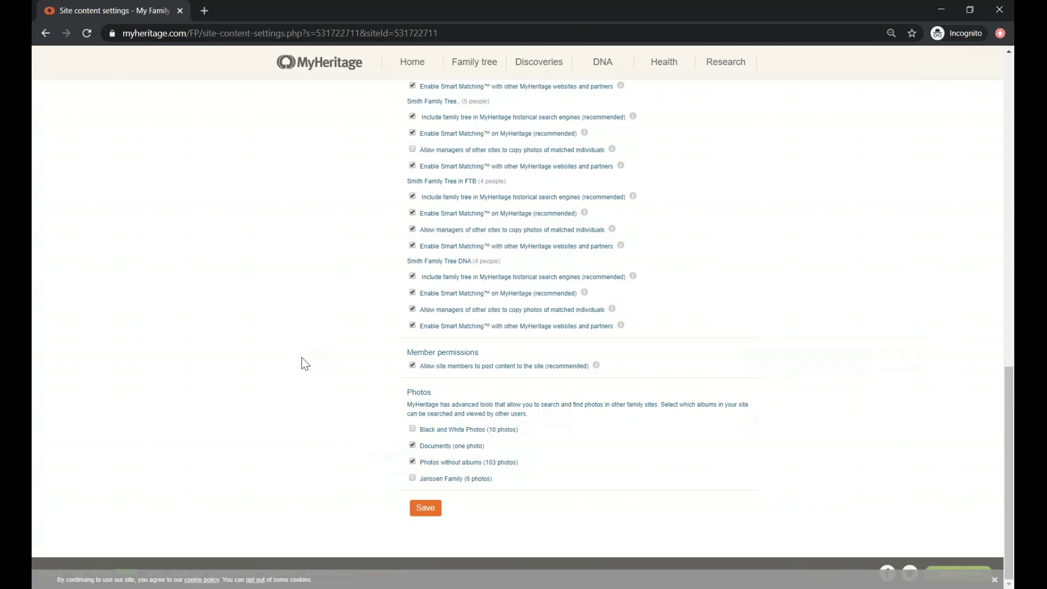
scroll(302, 358, up, 2)
scroll(302, 358, up, 15)
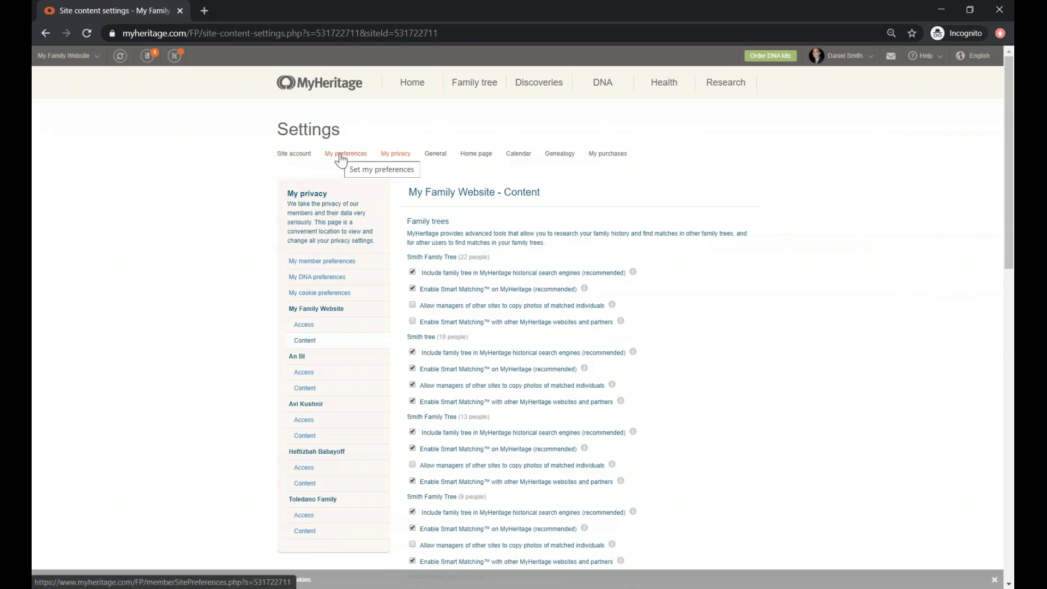
- Switch to My preferences, showing weekly update emails, birthday and anniversary reminders, and greetings
click(342, 155)
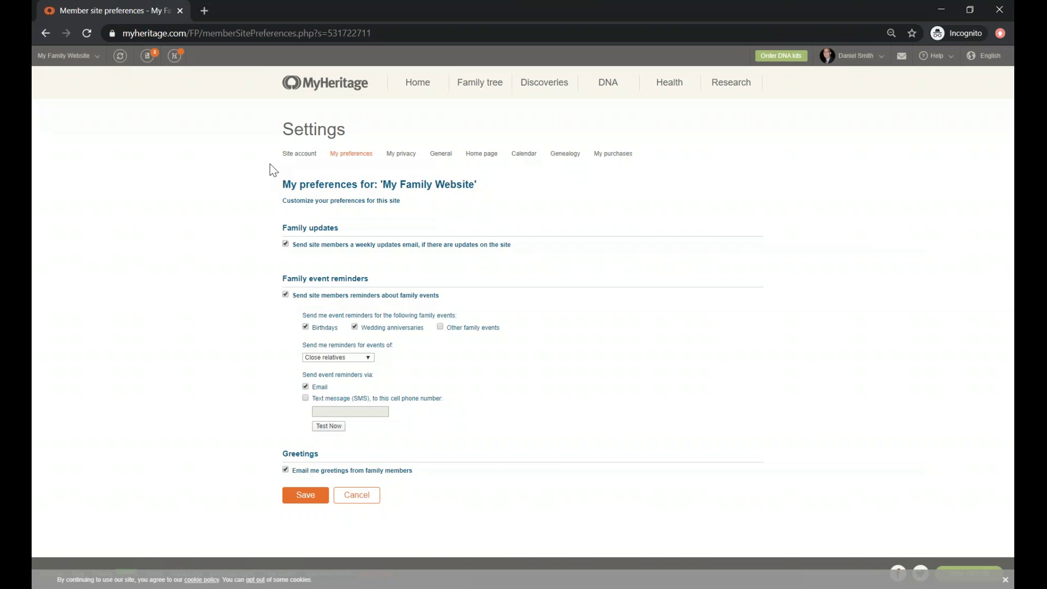
mouse_move(417, 86)
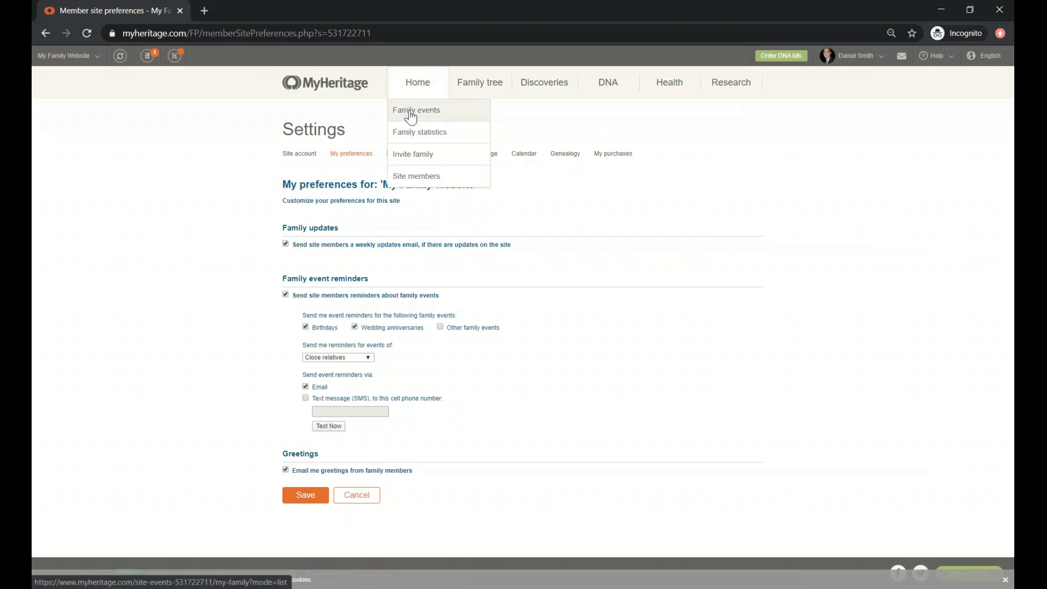
- Open the Site members page listing all 6 members with relationships, addresses and visit status
click(417, 185)
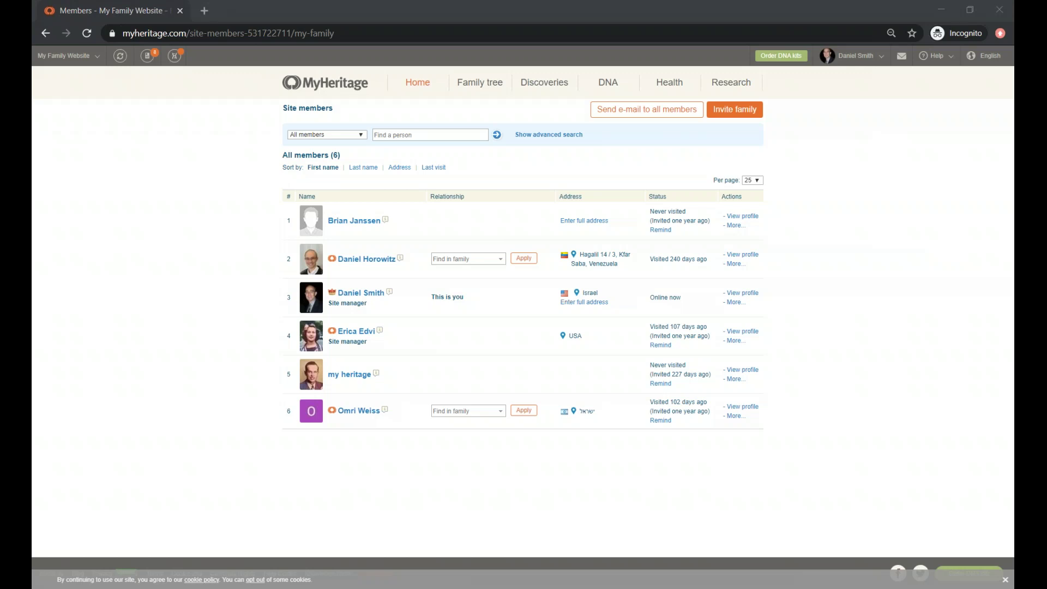
mouse_move(481, 86)
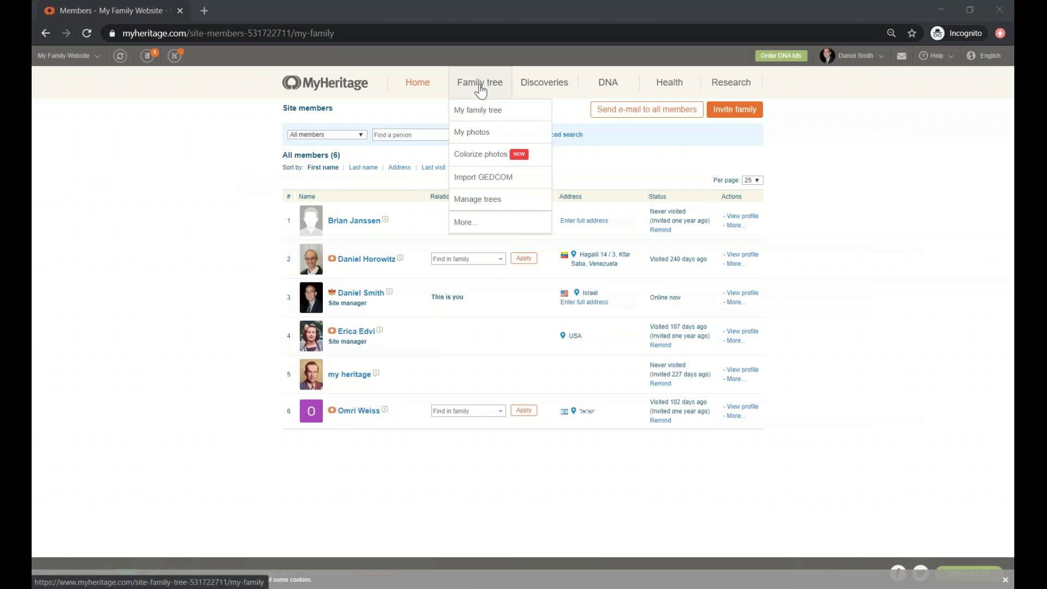
- Open Manage trees to see each tree's source, individual count and last update
click(476, 201)
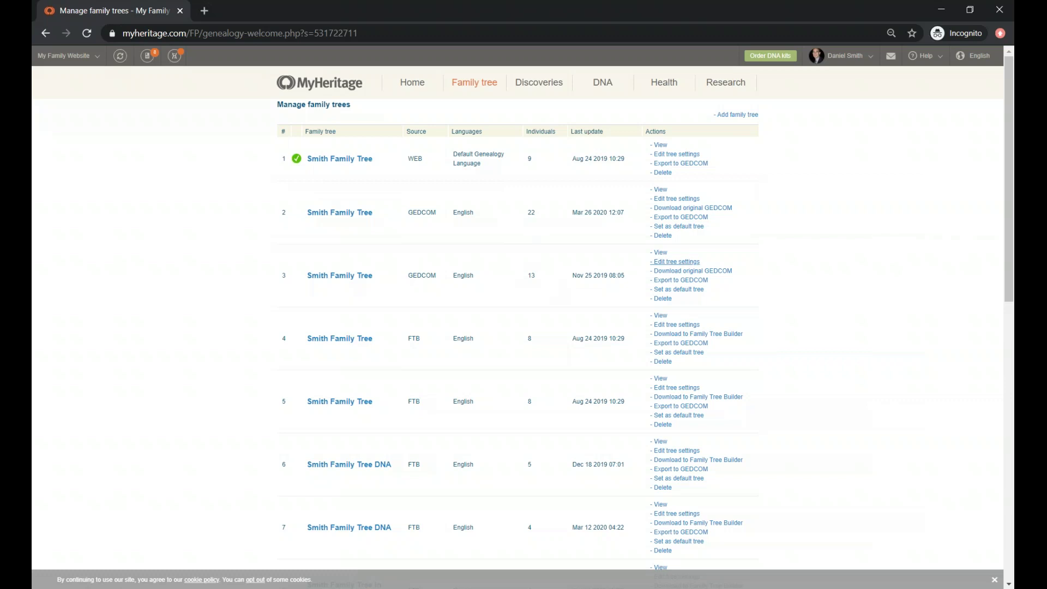
drag(705, 226, 649, 228)
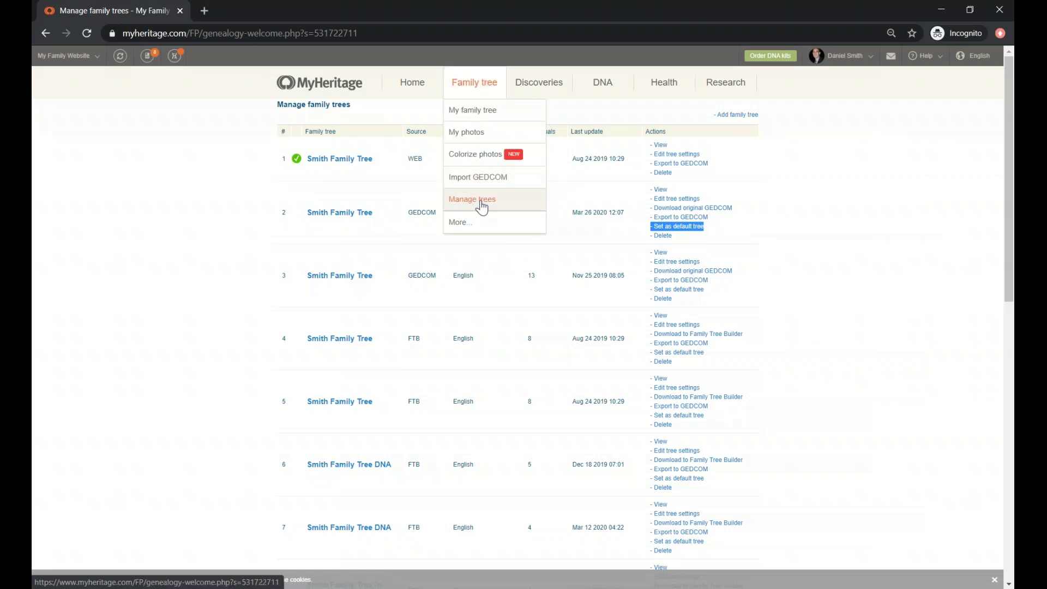
- Return to Site members to view all 6 members again
mouse_move(408, 88)
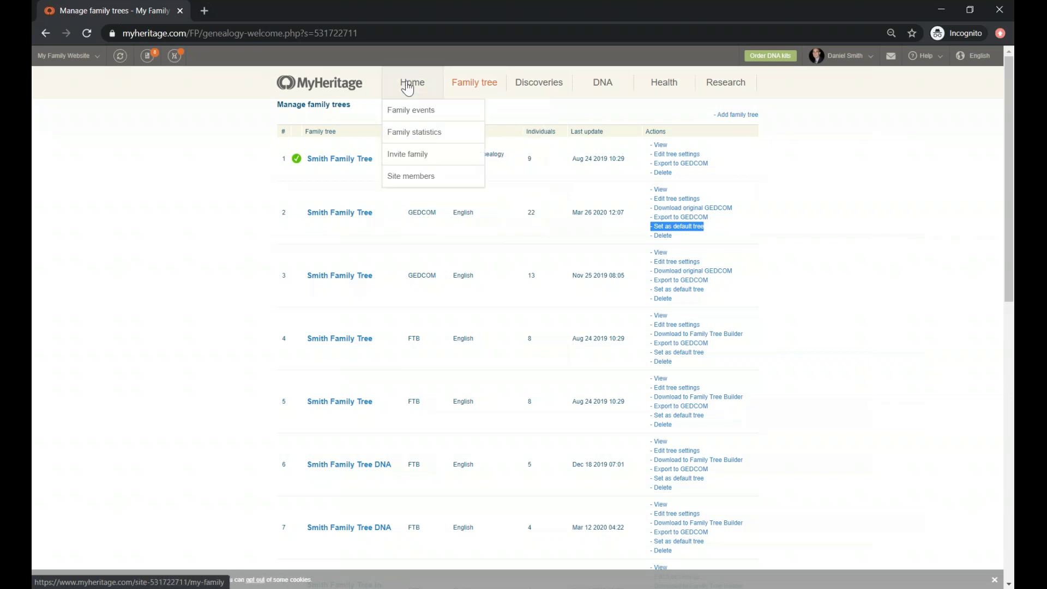
click(397, 179)
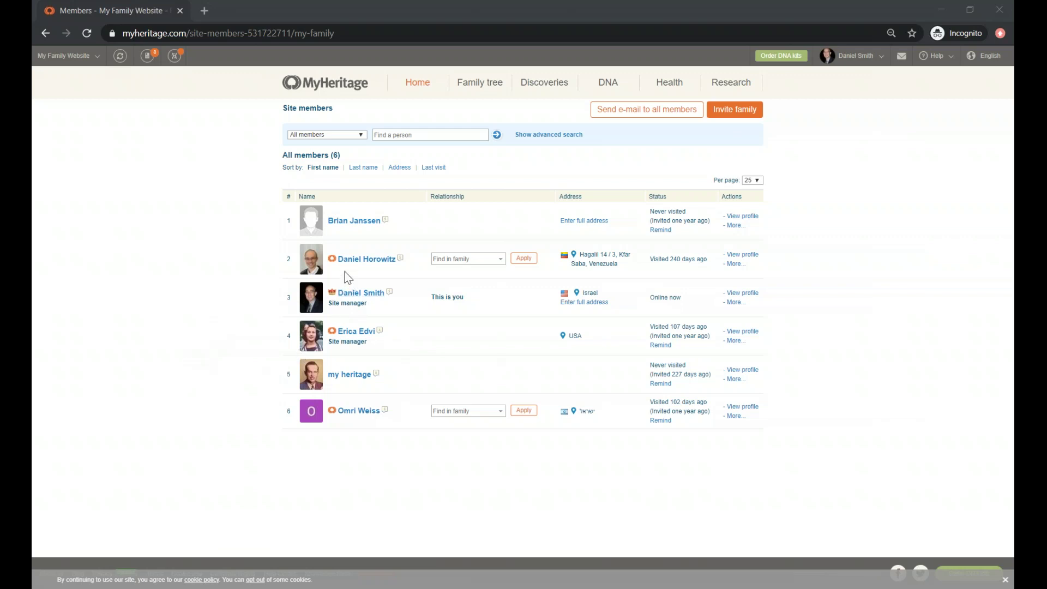
drag(430, 297, 487, 305)
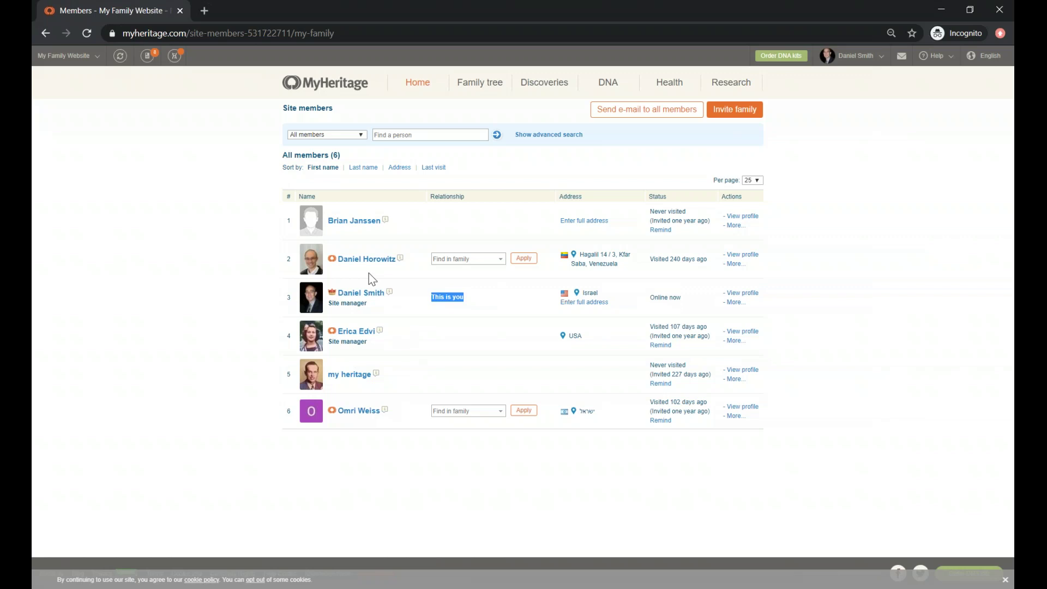
drag(654, 259, 710, 264)
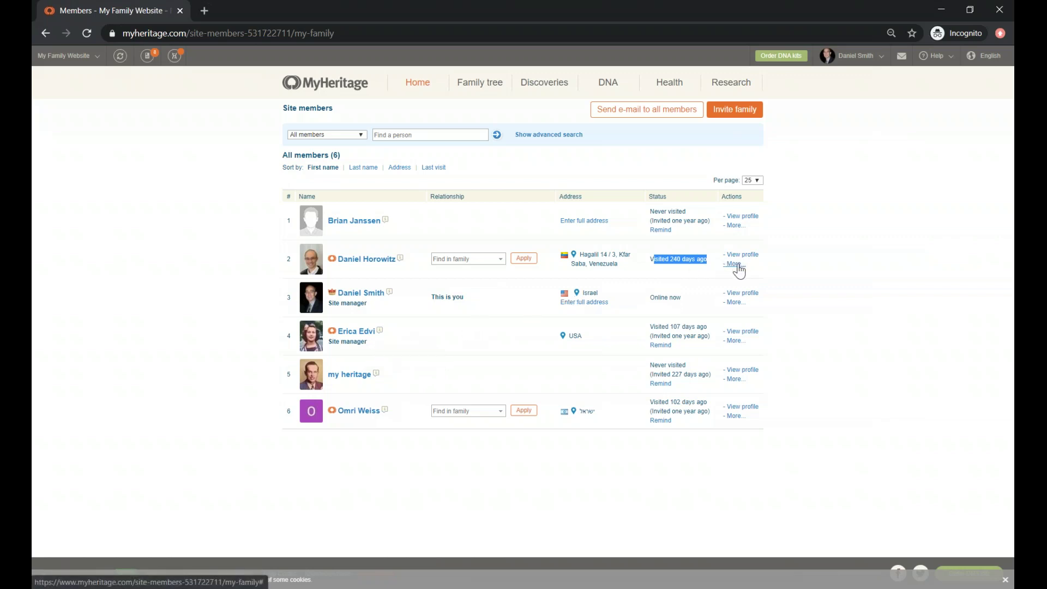
- Show the More... actions for the second member, then for the other site manager
click(766, 273)
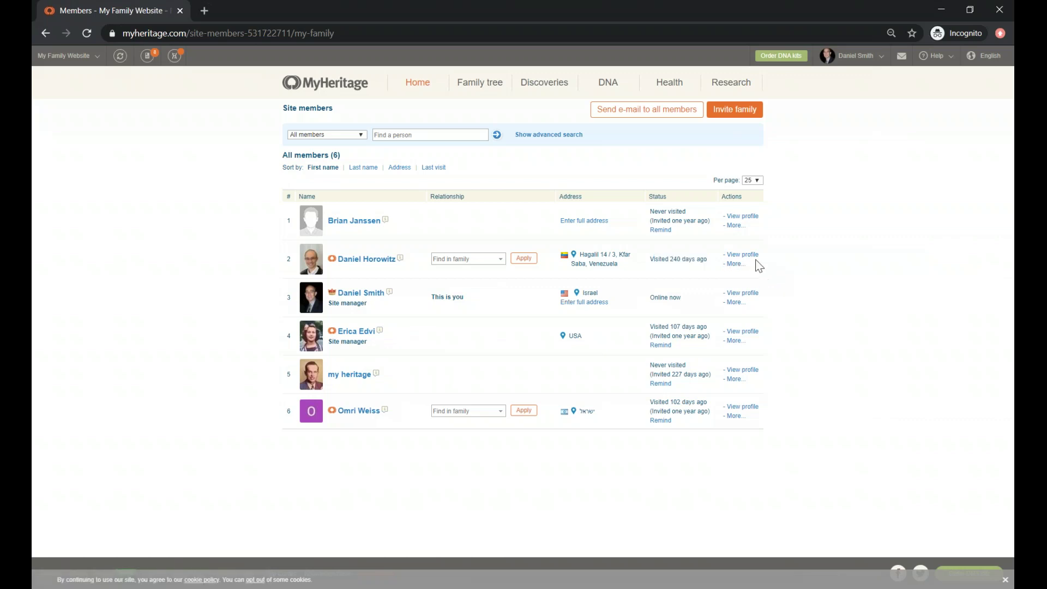
click(733, 264)
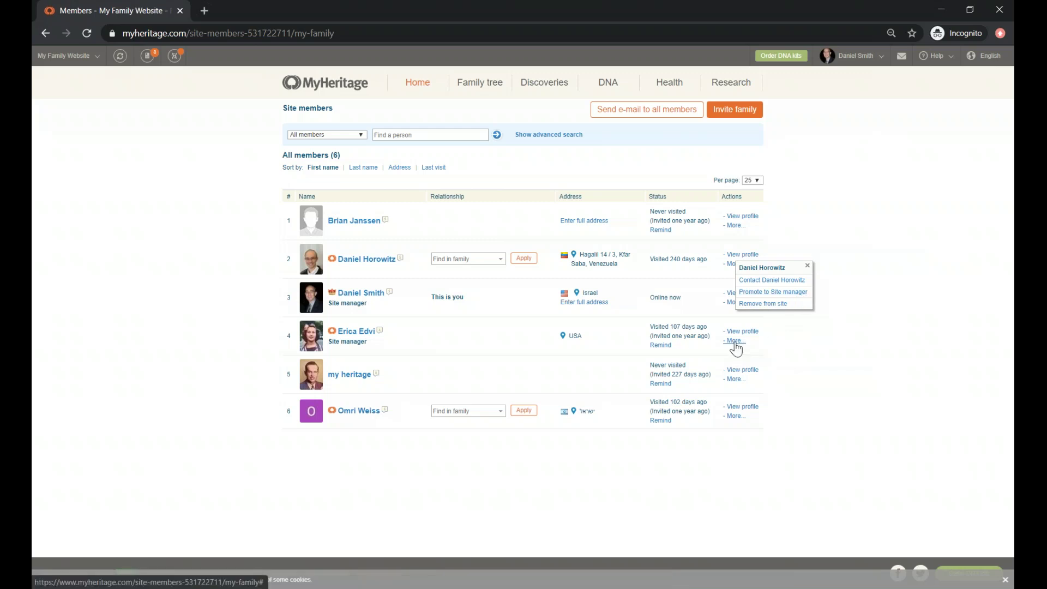
click(734, 342)
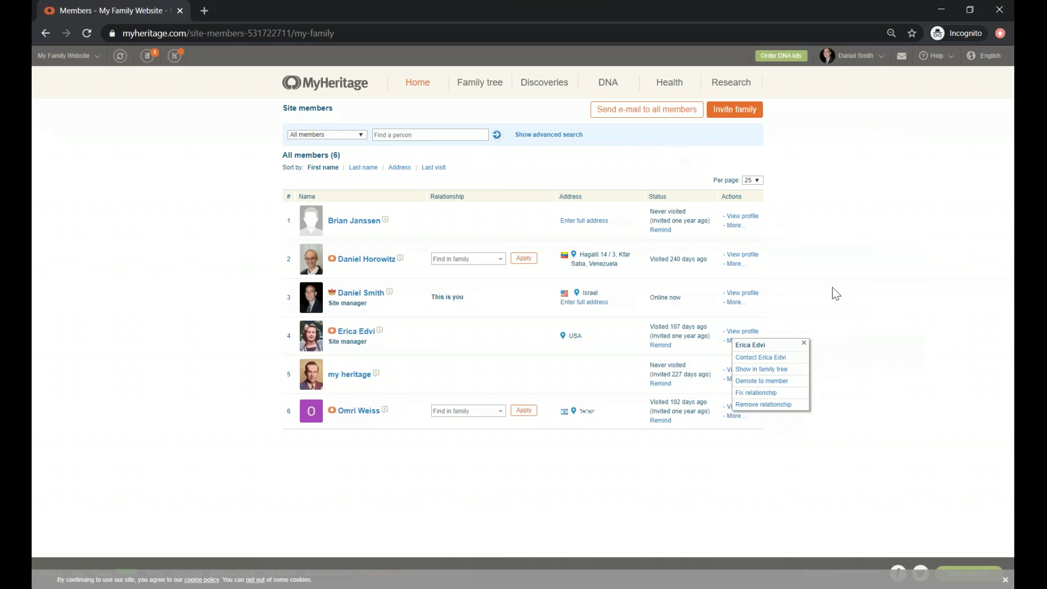
- Close the other site manager's More... actions popup with its ×
click(804, 343)
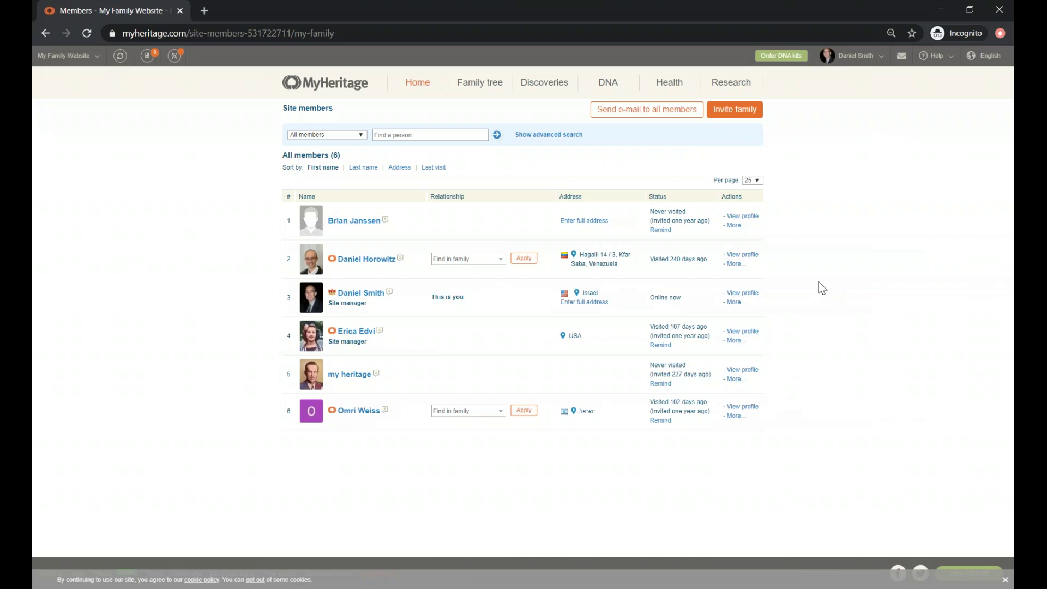
- Open My photos with all 93 media items and dismiss the colorize promotion
mouse_move(484, 95)
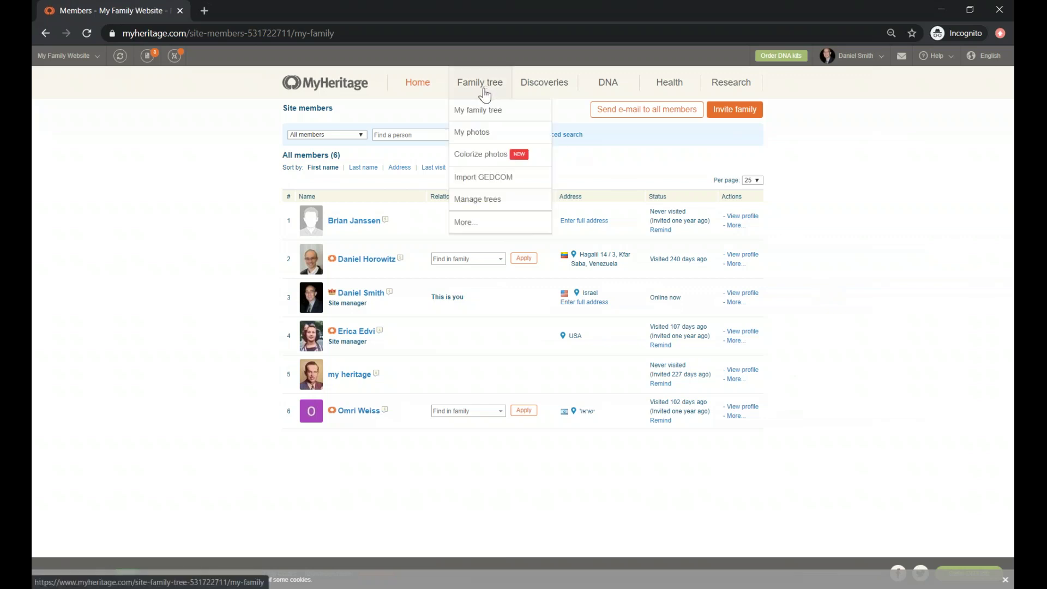
click(479, 136)
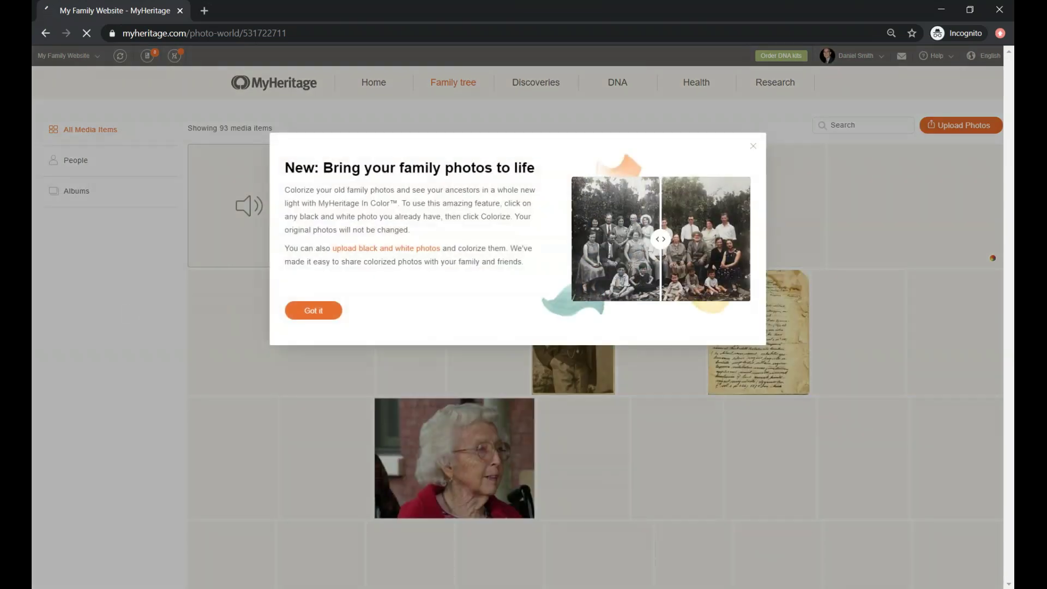
click(753, 148)
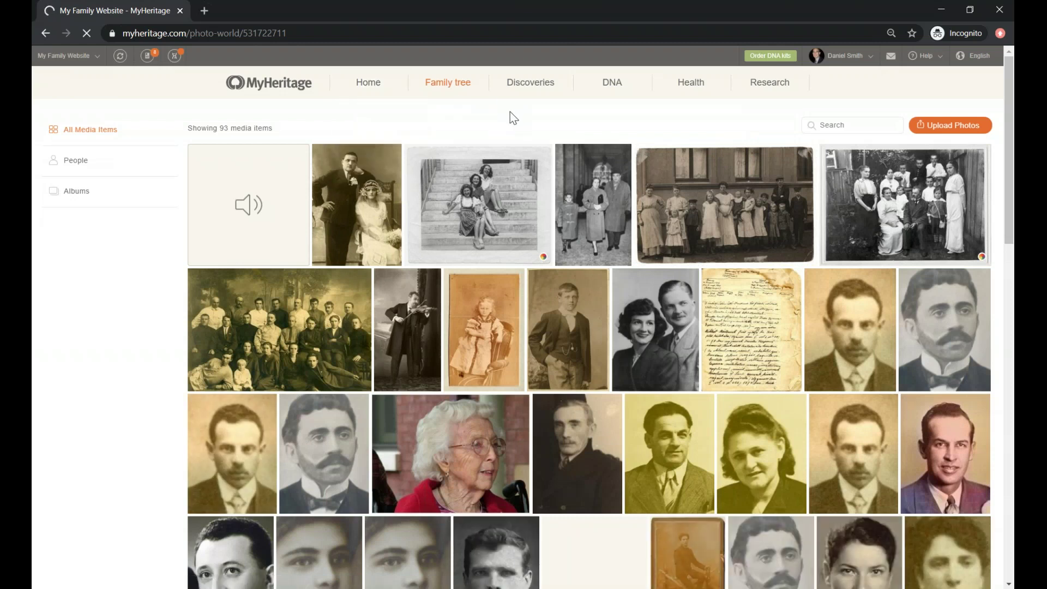
click(73, 195)
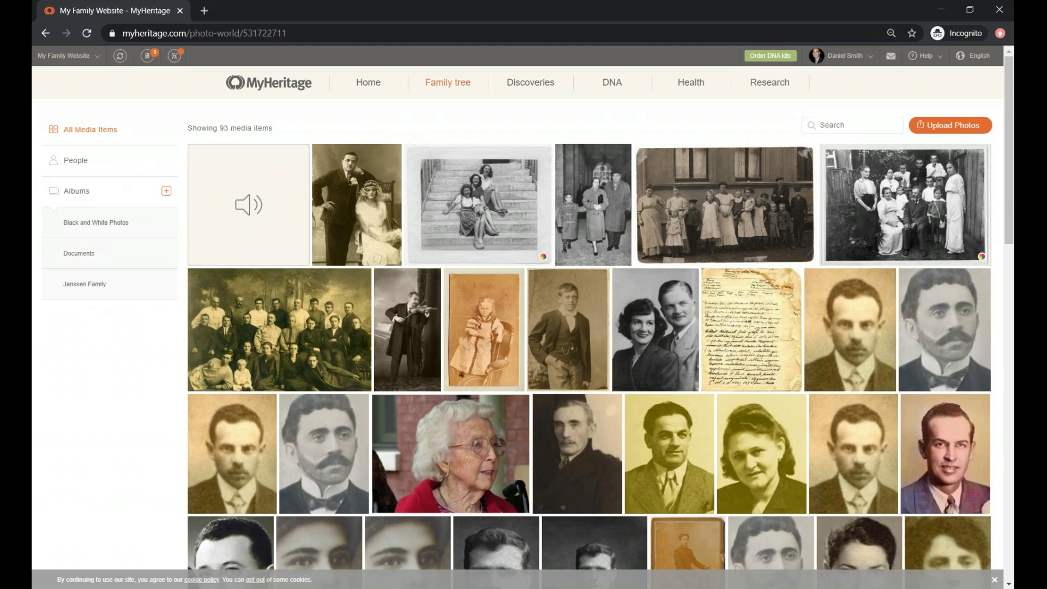
click(355, 312)
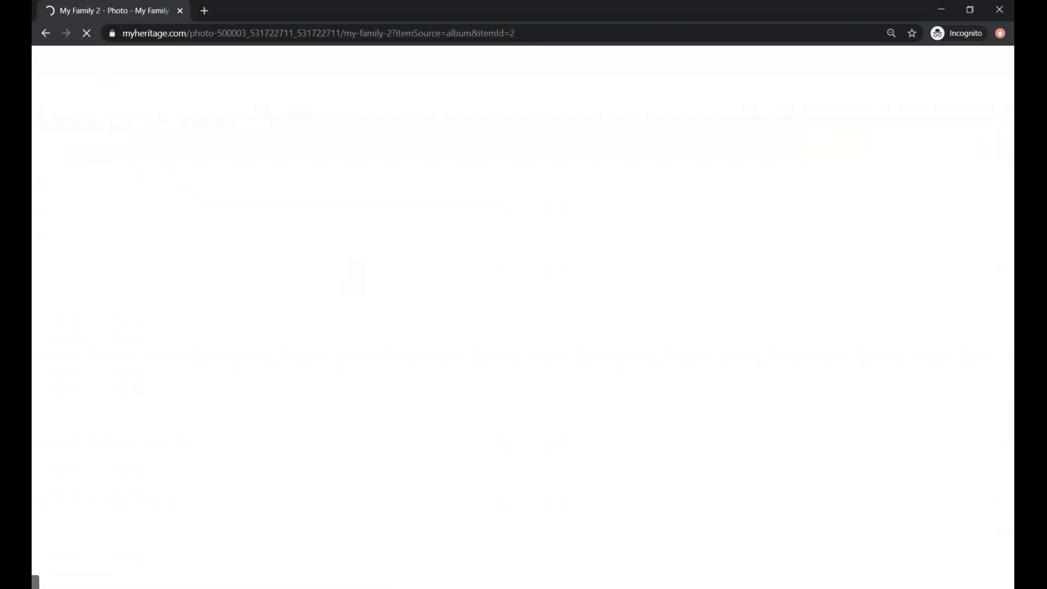
click(47, 34)
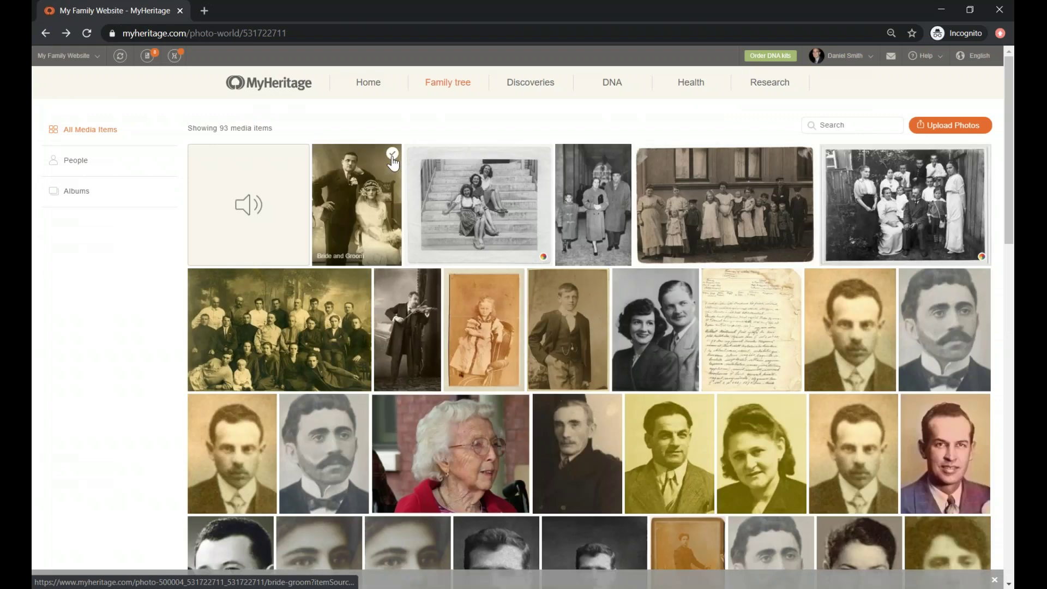
- Tick Bride and Groom, violinist, young boy, couple portrait and Happy family photos (5 selected)
click(391, 156)
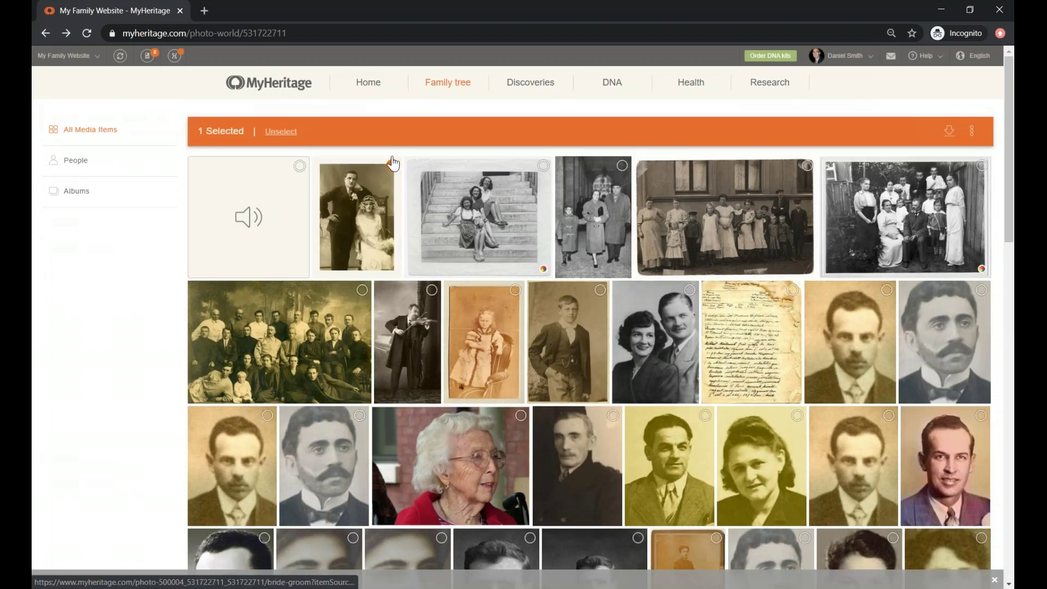
click(431, 293)
click(601, 294)
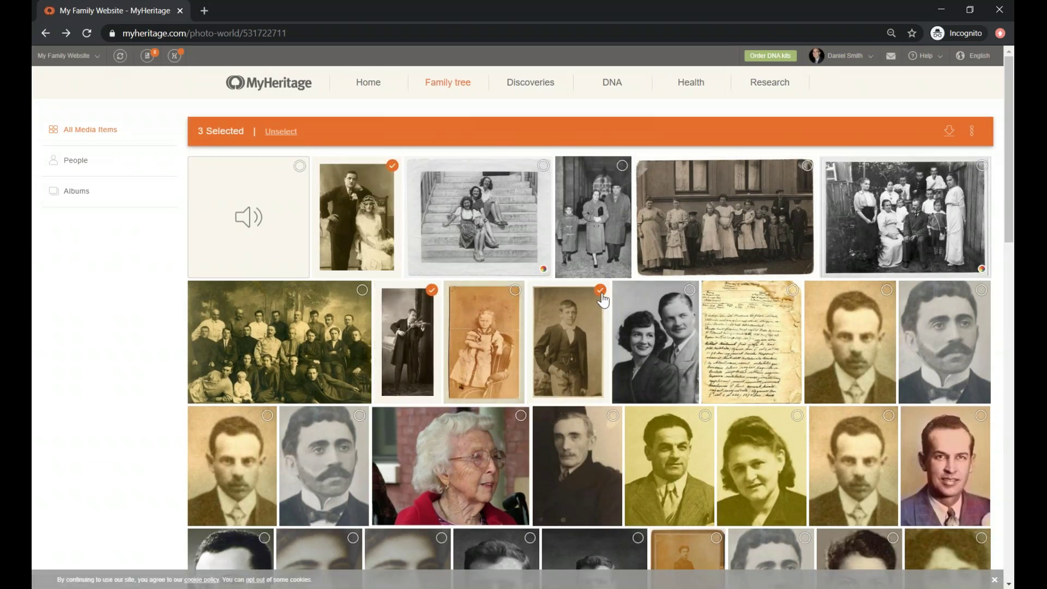
click(690, 290)
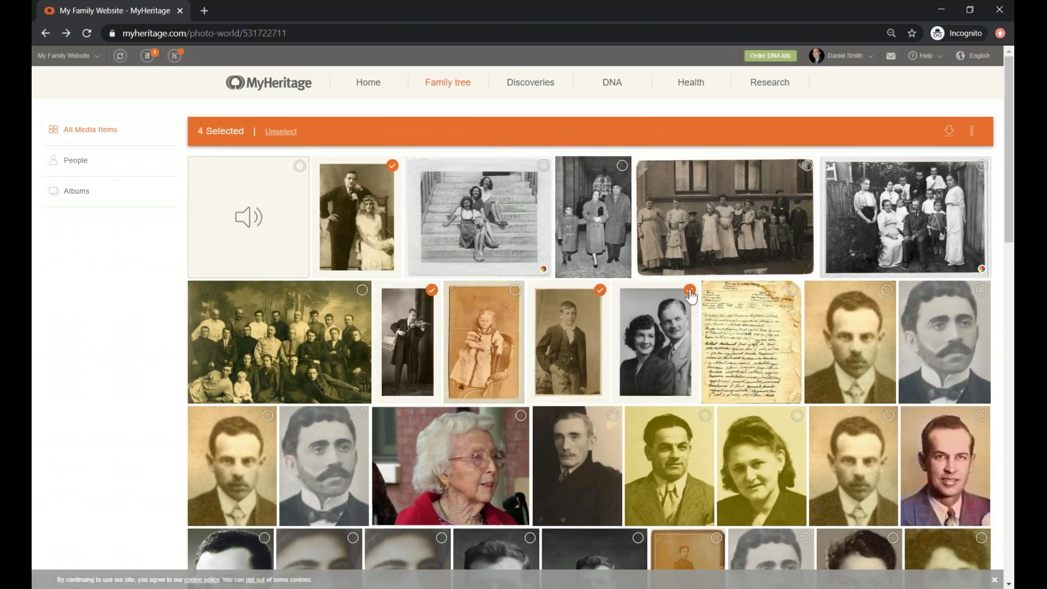
click(622, 165)
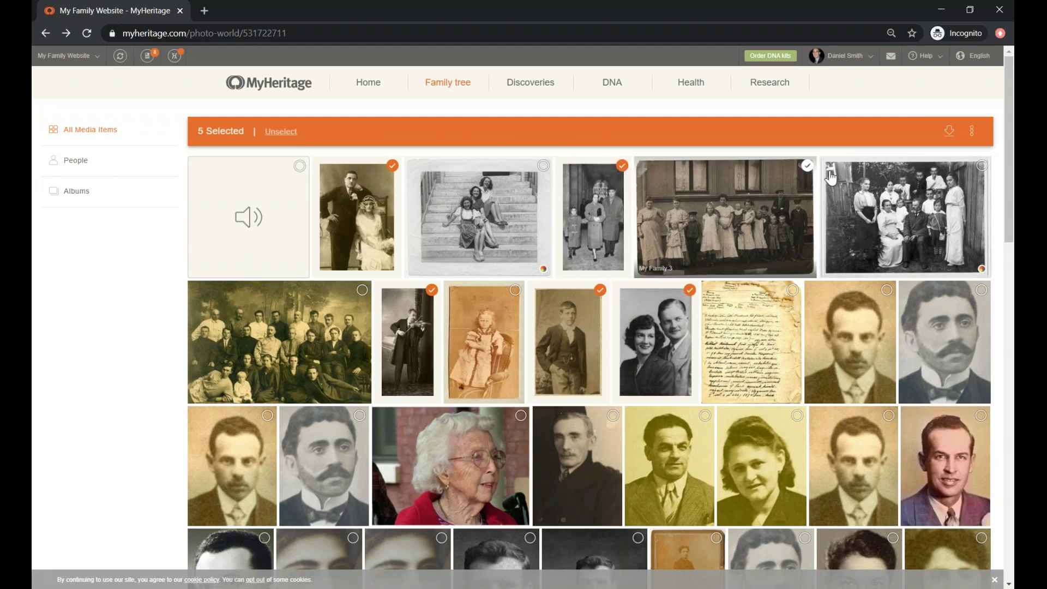
click(972, 133)
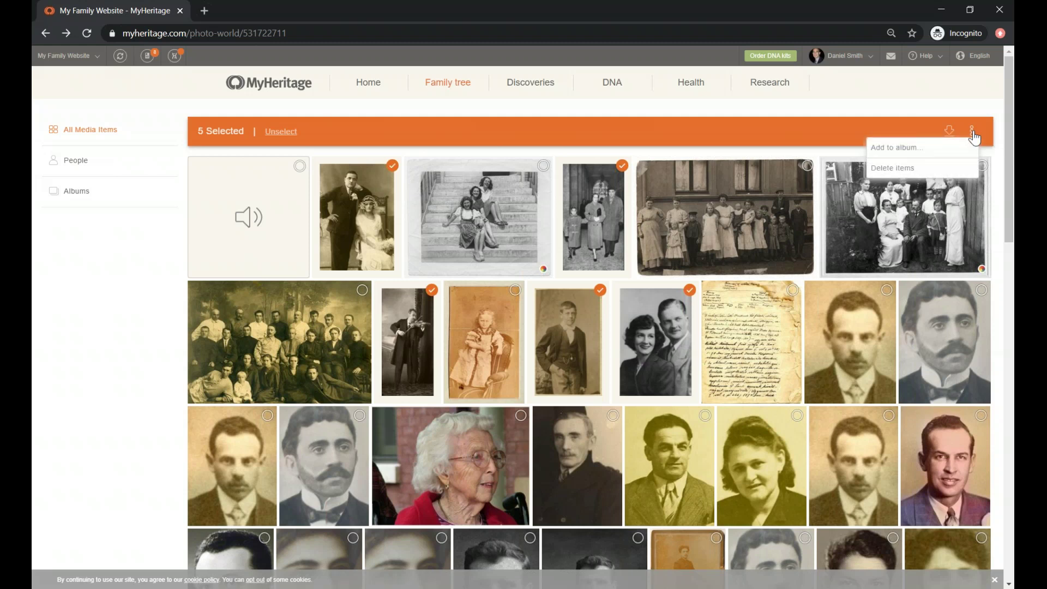
click(897, 155)
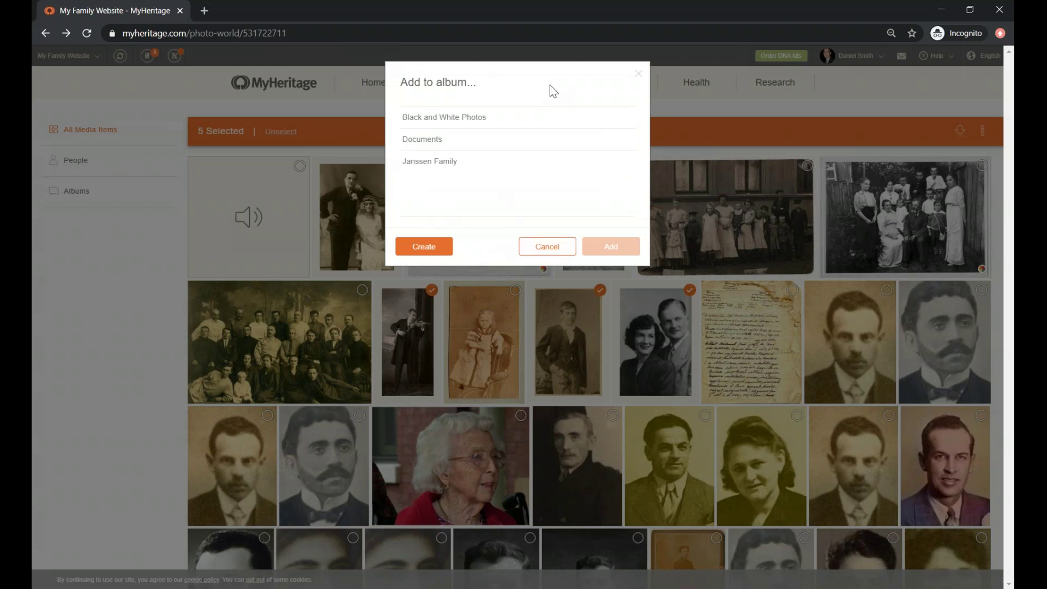
click(637, 75)
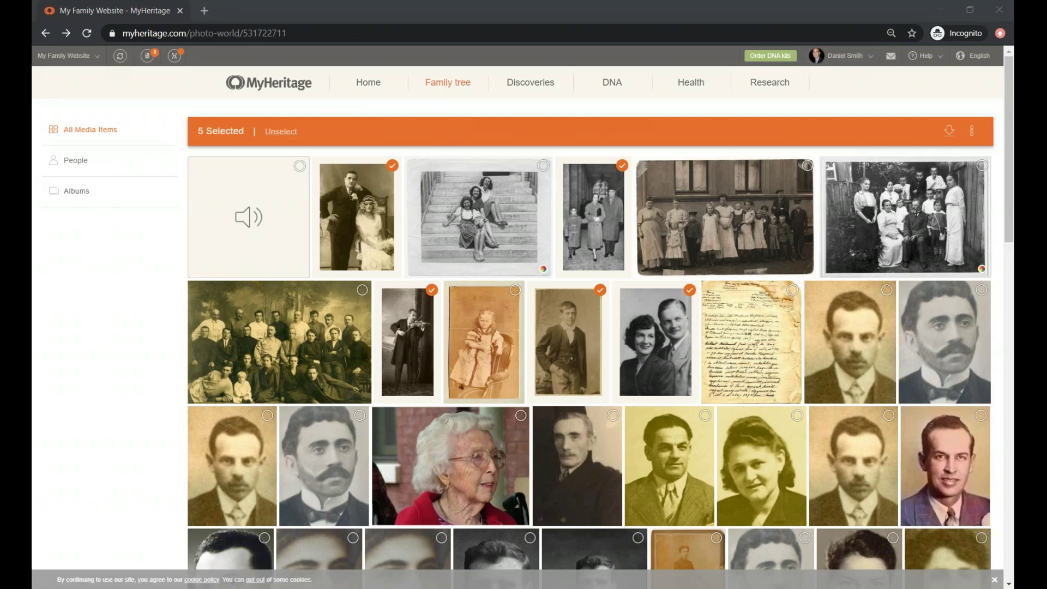
- Return to the webinar slideshow, advance to Announcements, then back to the Genealogy webinar marathon slide
key(alt+Tab)
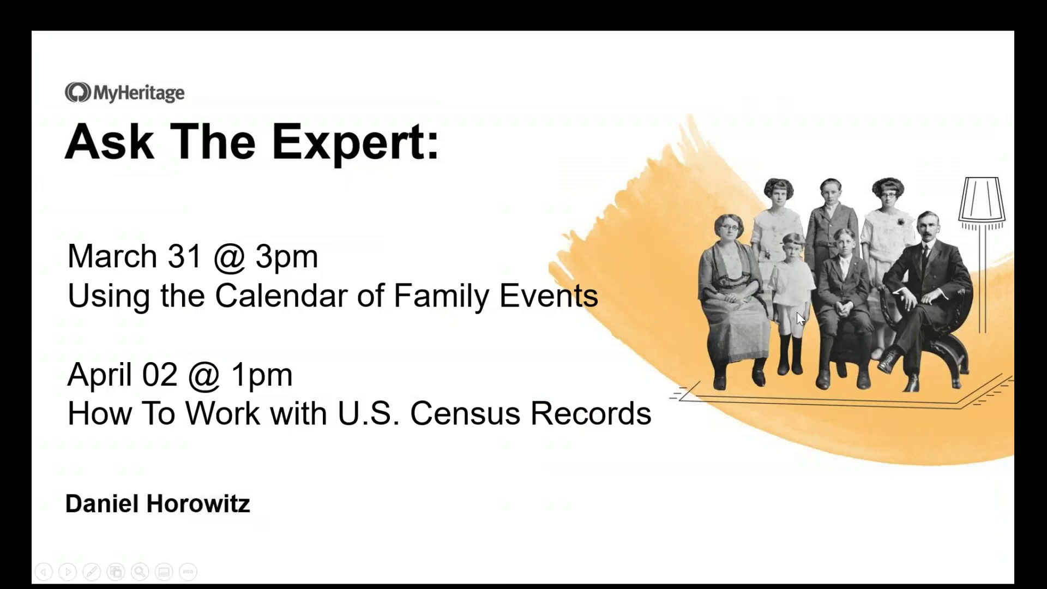
key(Right)
key(Right)
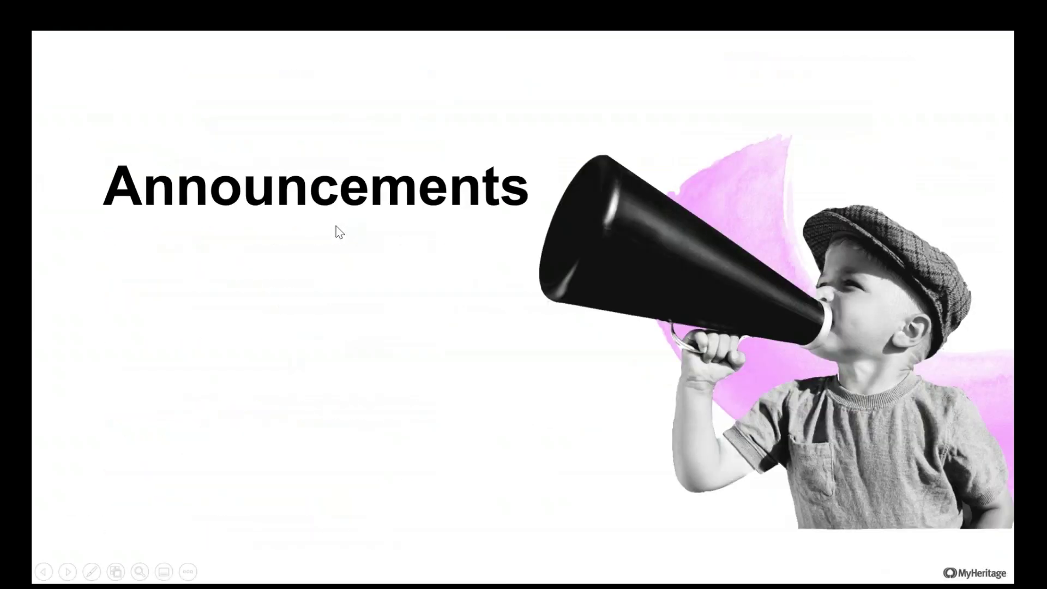
key(Left)
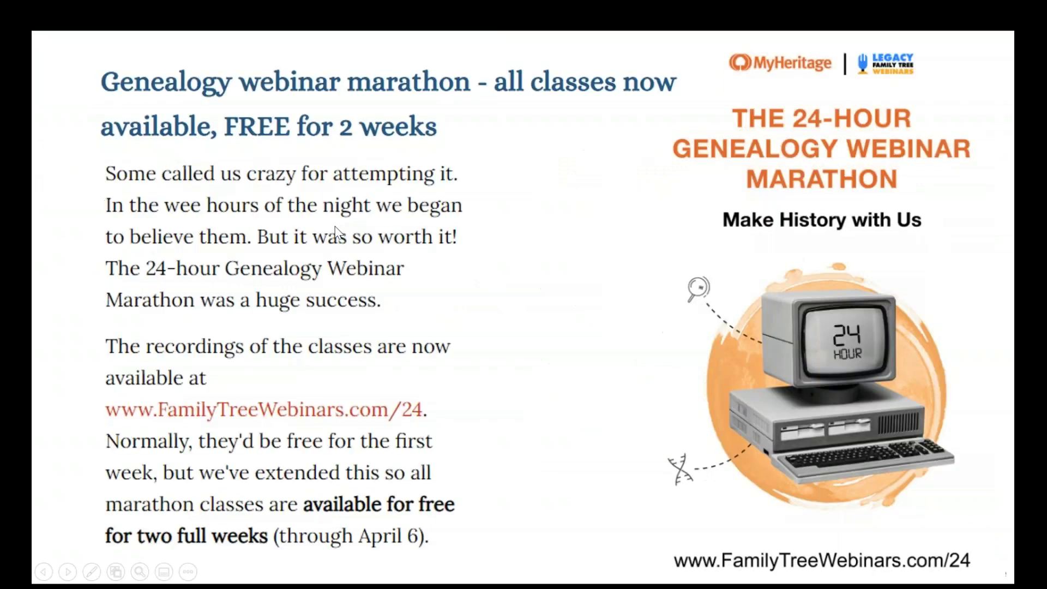